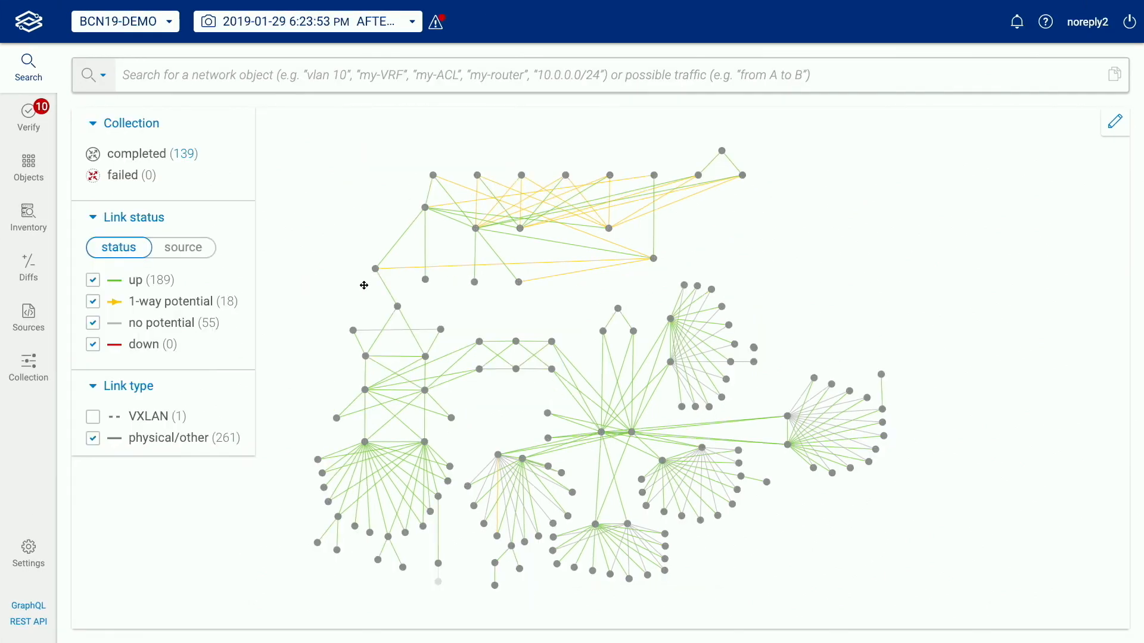
Open the device atl-core-pe01 from the topology map and read through its device configuration
click(480, 343)
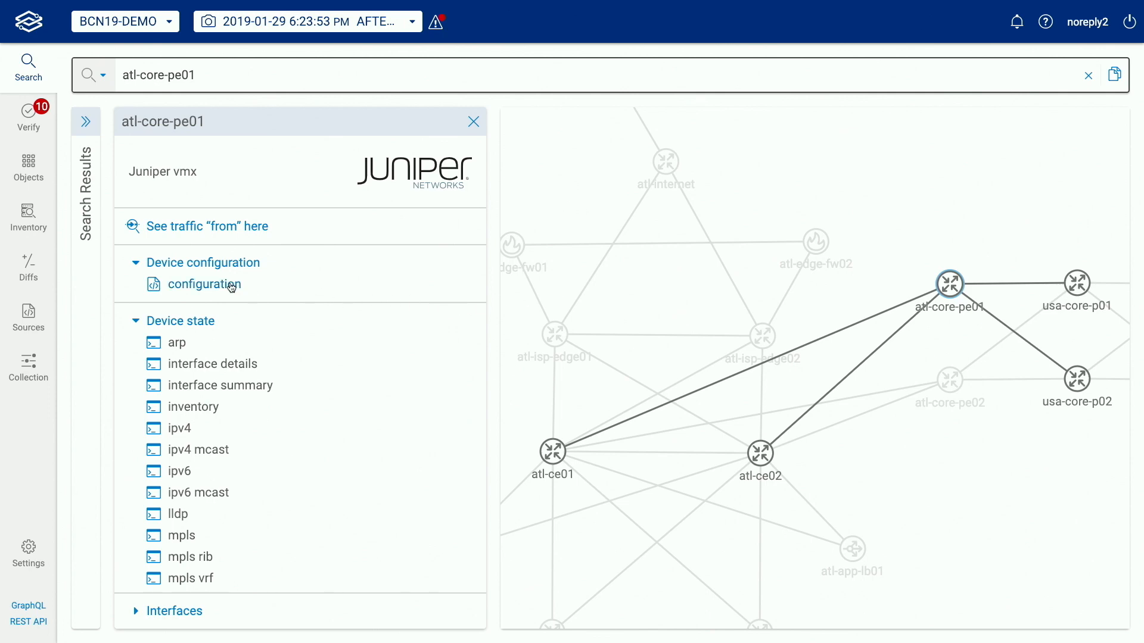
click(230, 284)
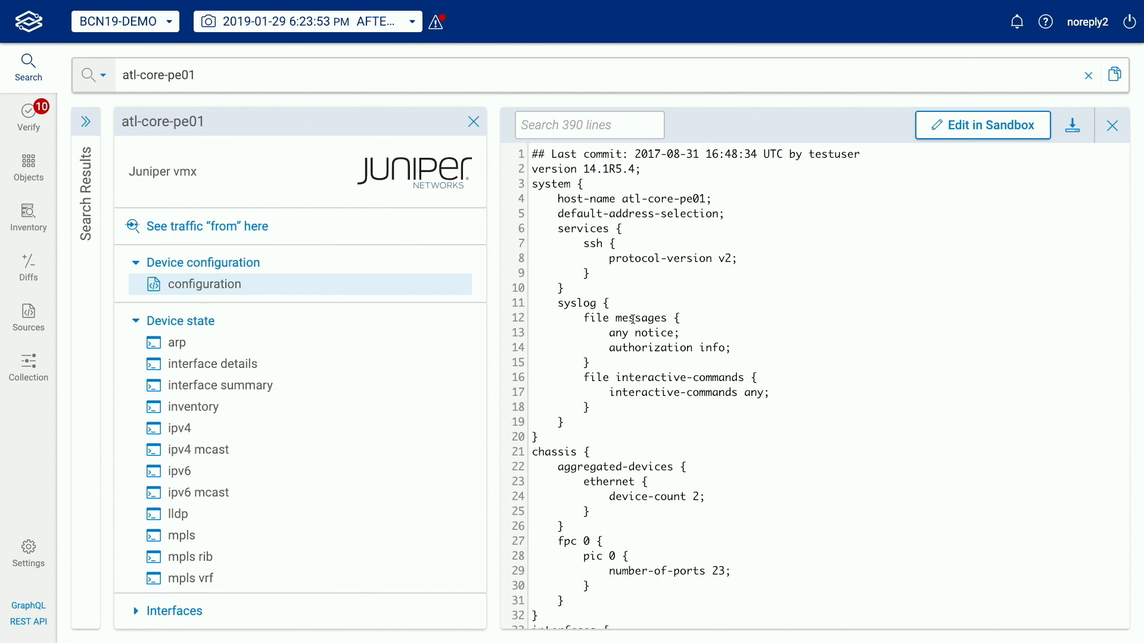
scroll(729, 409, down, 10)
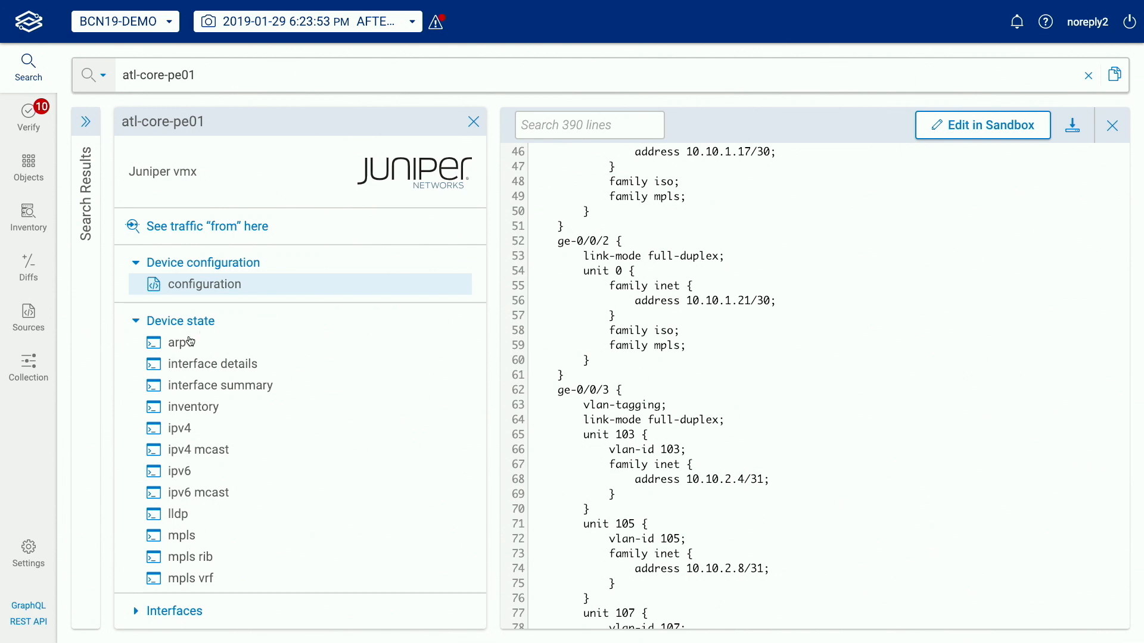
View the arp, ipv4 and mpls device state tables of atl-core-pe01
click(174, 344)
click(190, 430)
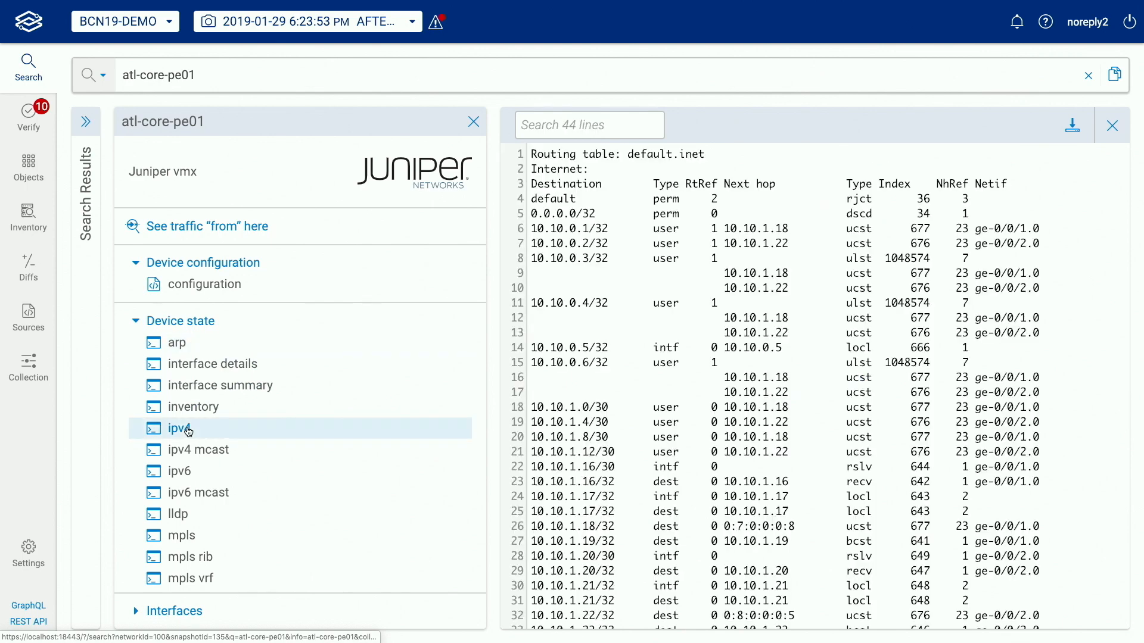
click(171, 532)
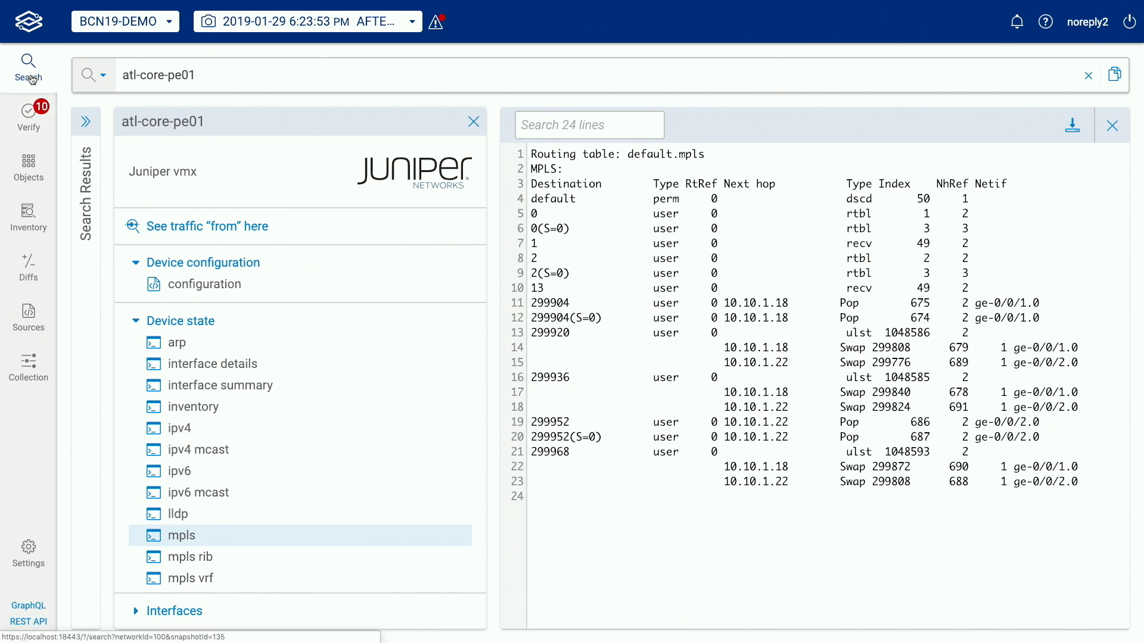
Start a fresh search for "term loop" and expand the configuration matches for atl-ce02
click(31, 79)
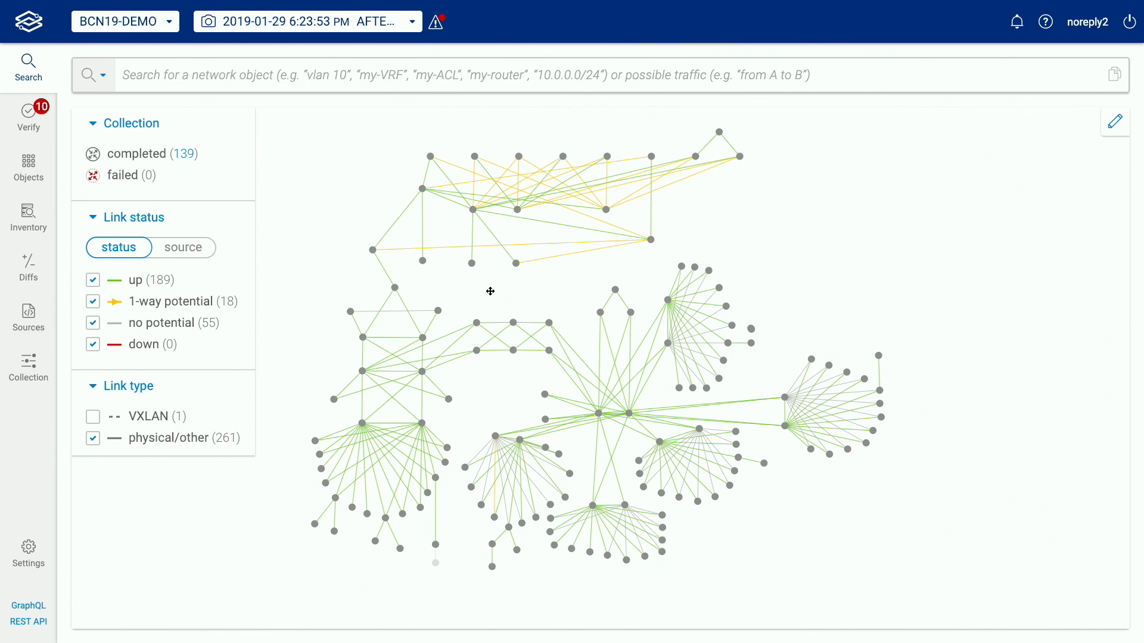
click(327, 80)
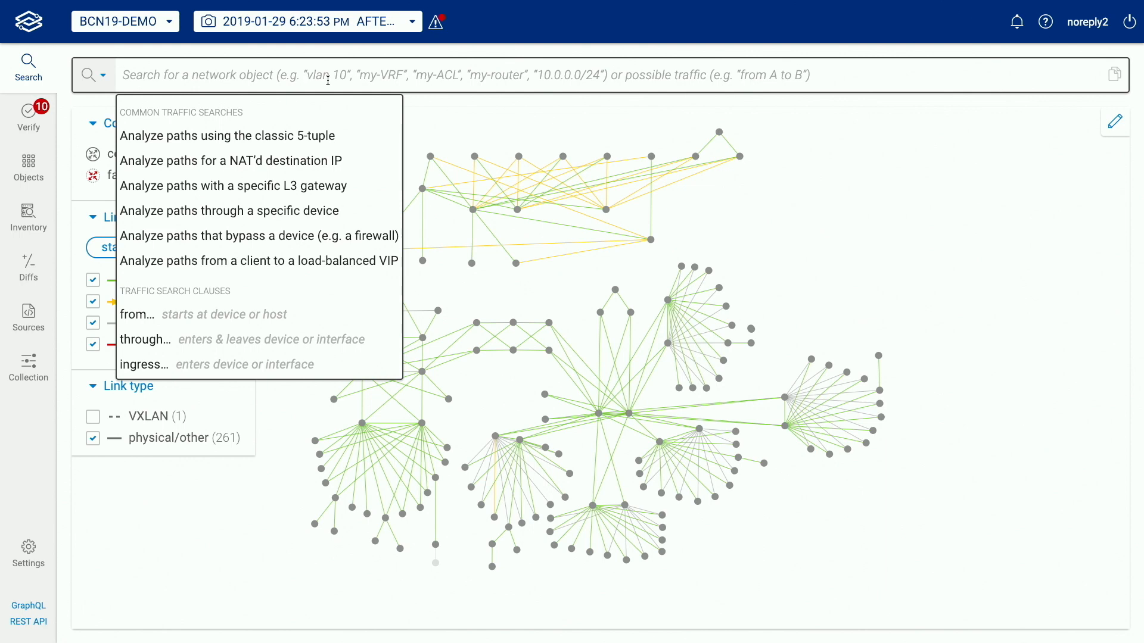
key(Escape)
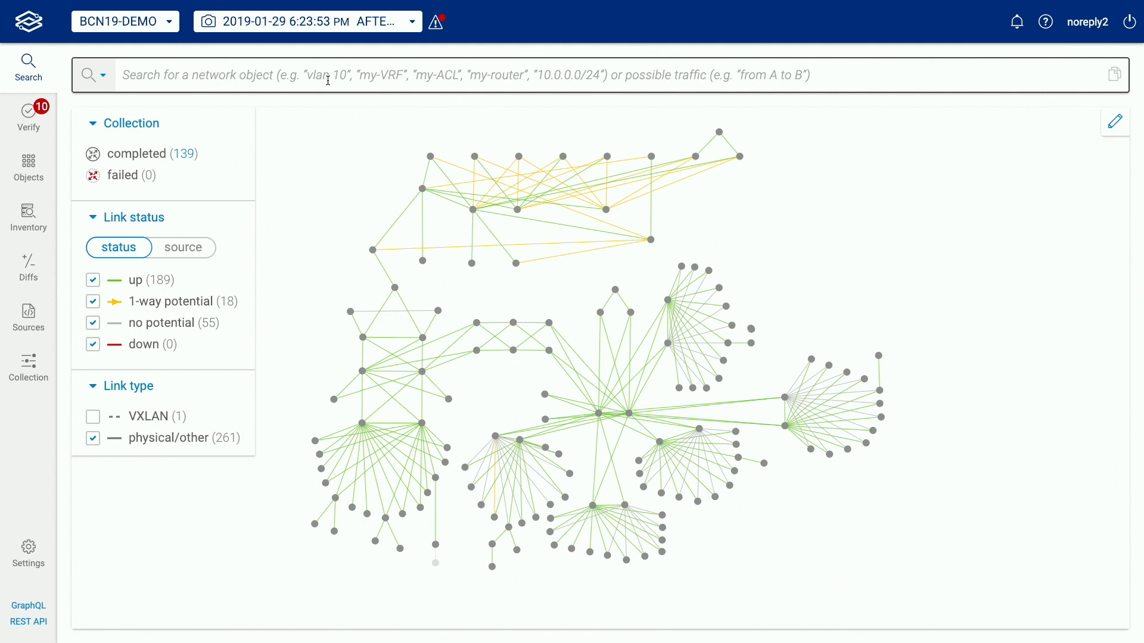
text(term loop)
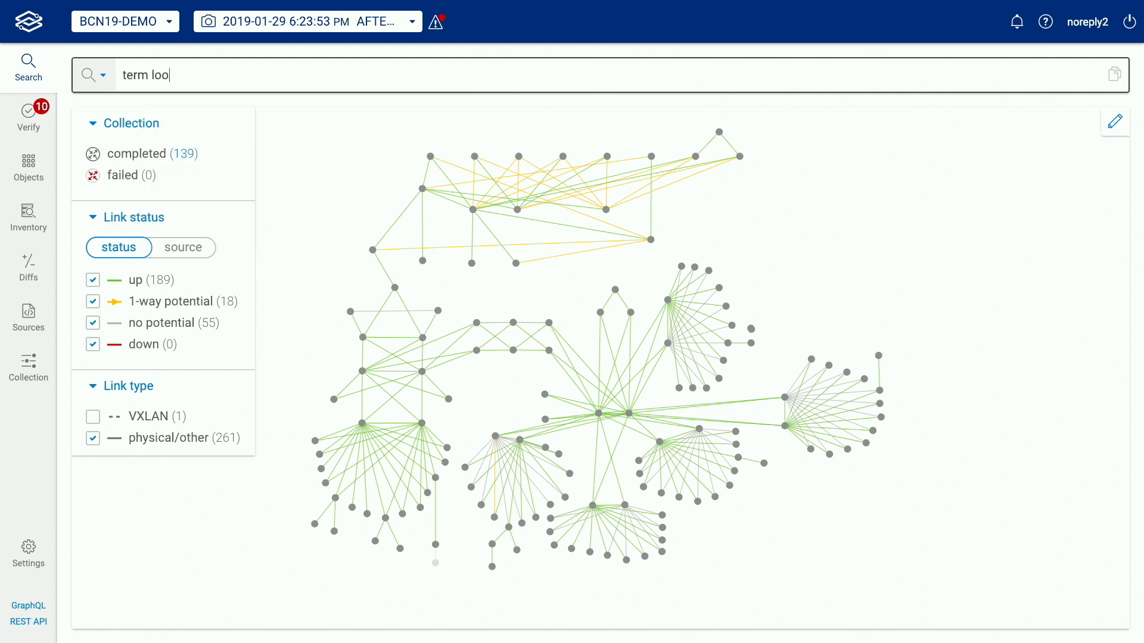
key(Return)
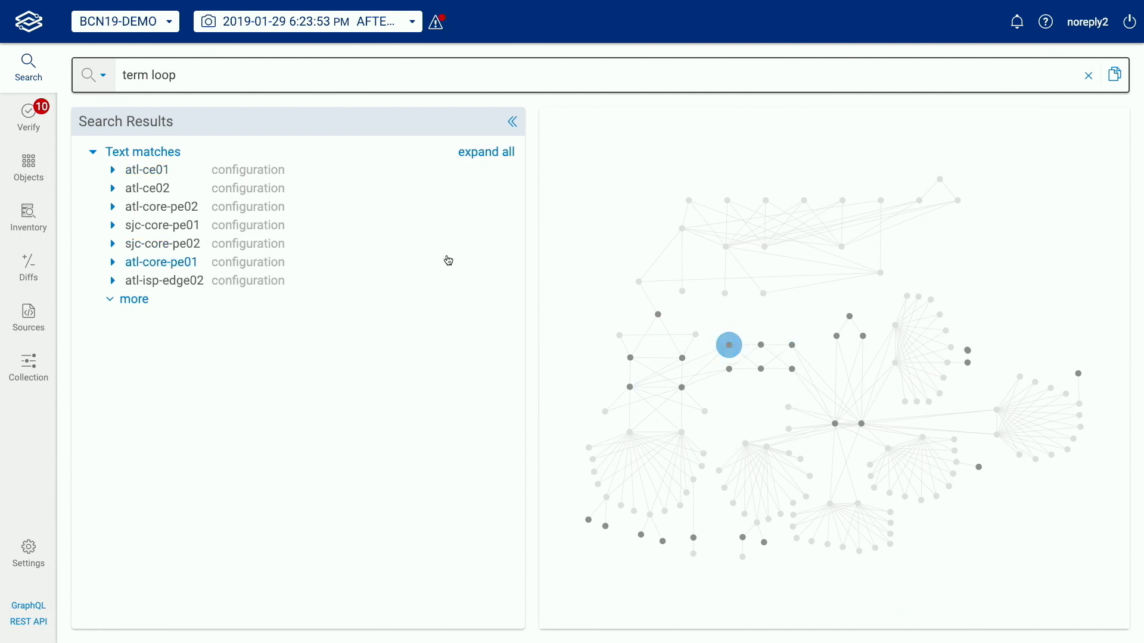
click(145, 189)
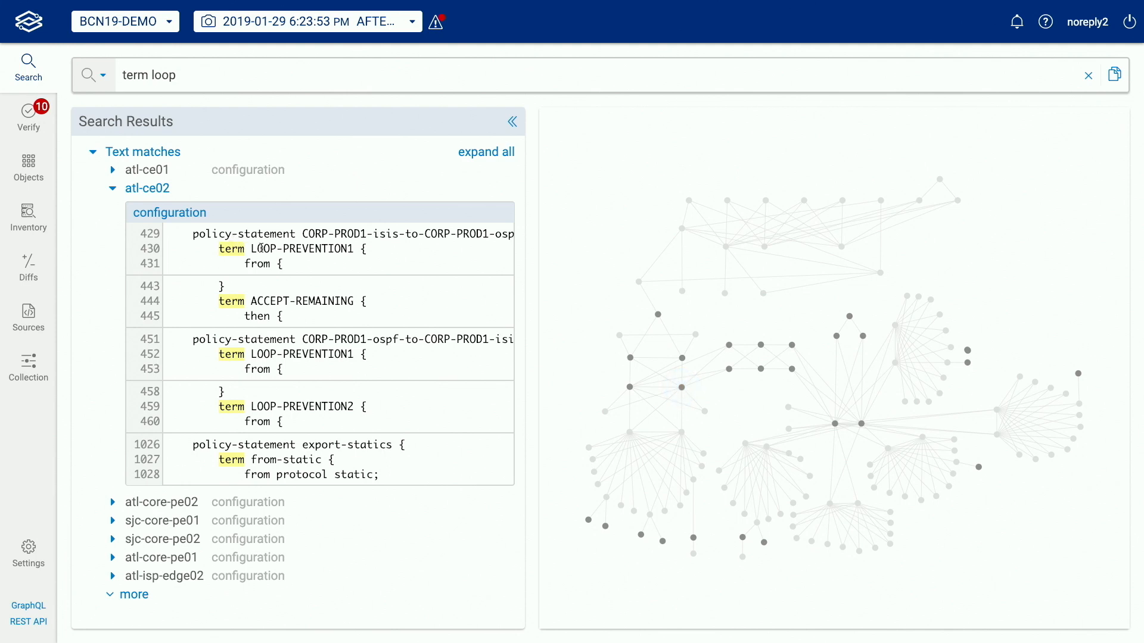
Search the network for "policy-statement" and expand the configuration matches for sjc-isp-edge01
click(141, 83)
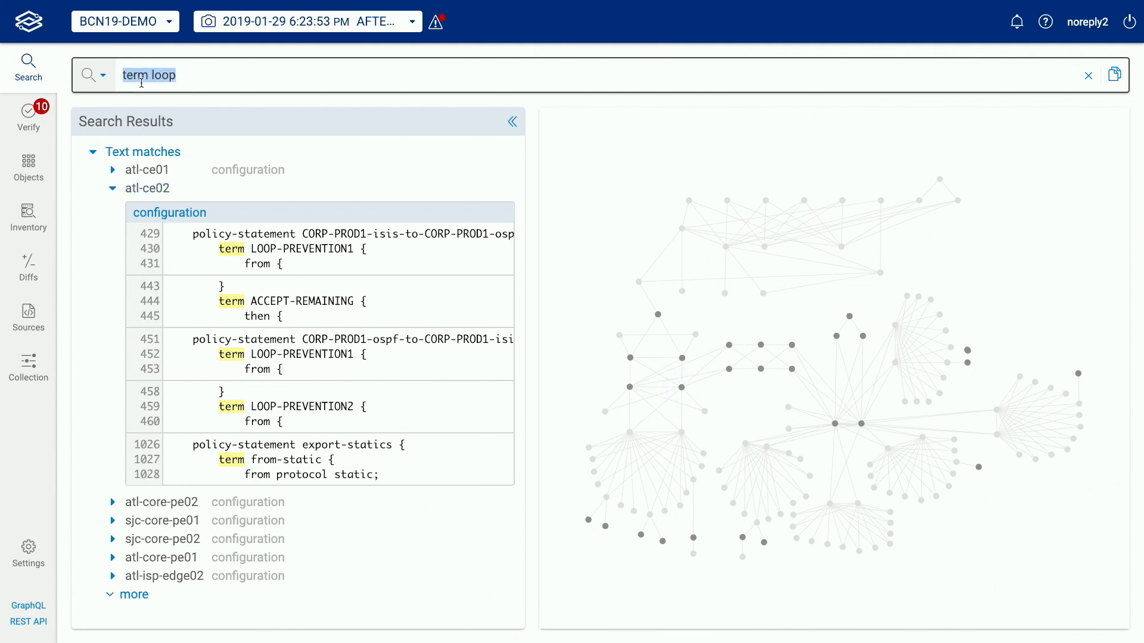
text(policy-statemnt)
key(BackSpace)
key(BackSpace)
text(ent)
key(Return)
click(159, 189)
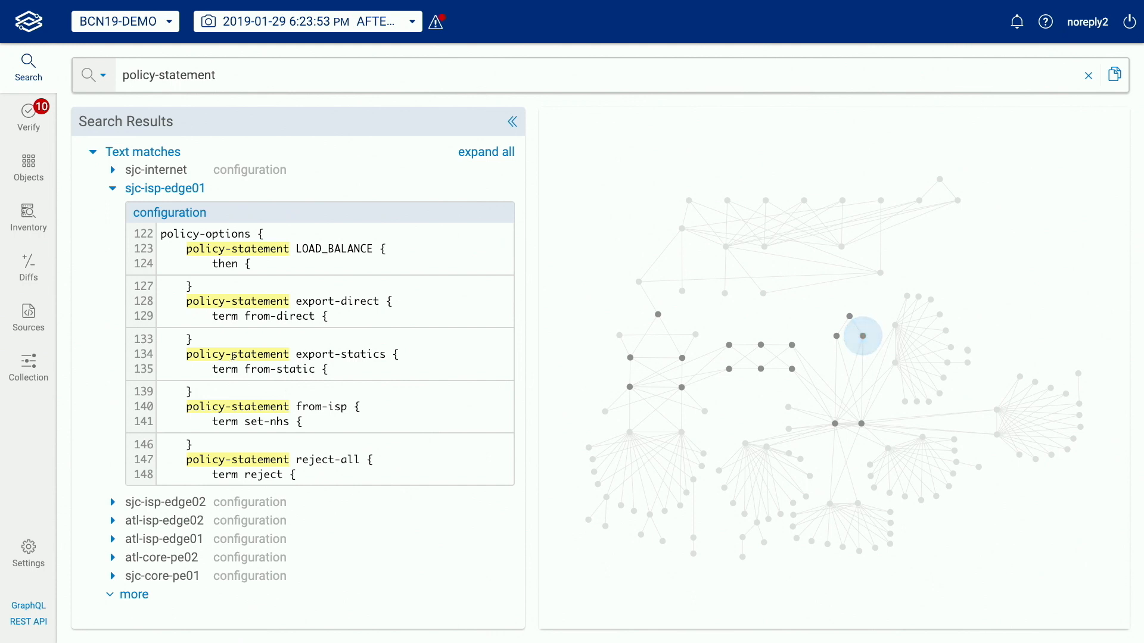
Start a new traffic search with the host nsx_vsw_host_001 as its "from" source
click(30, 64)
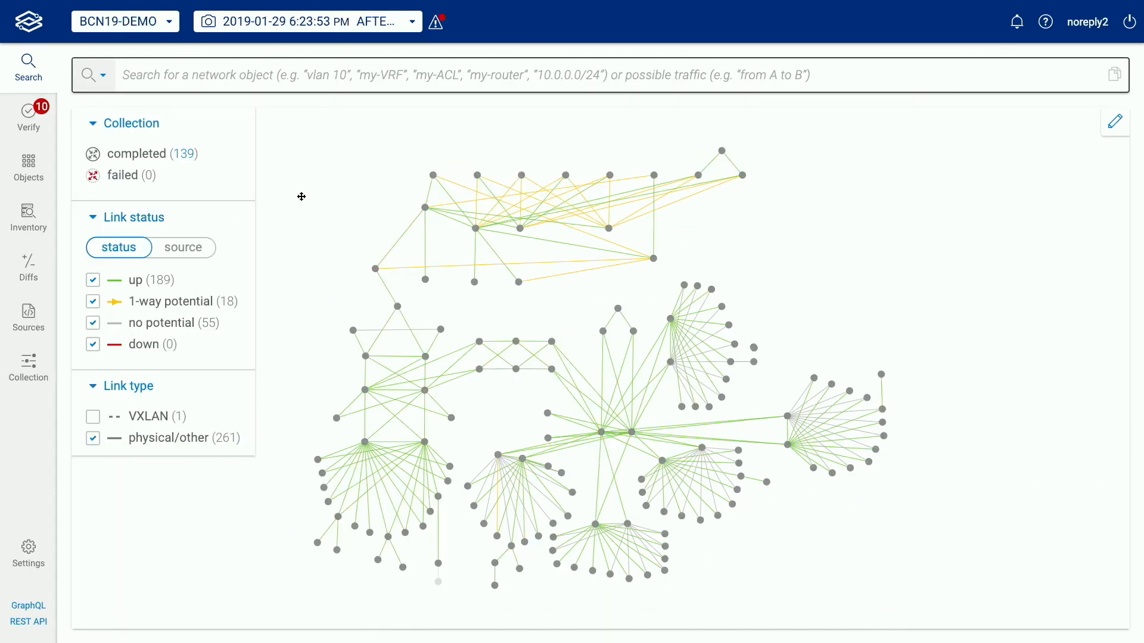
click(213, 75)
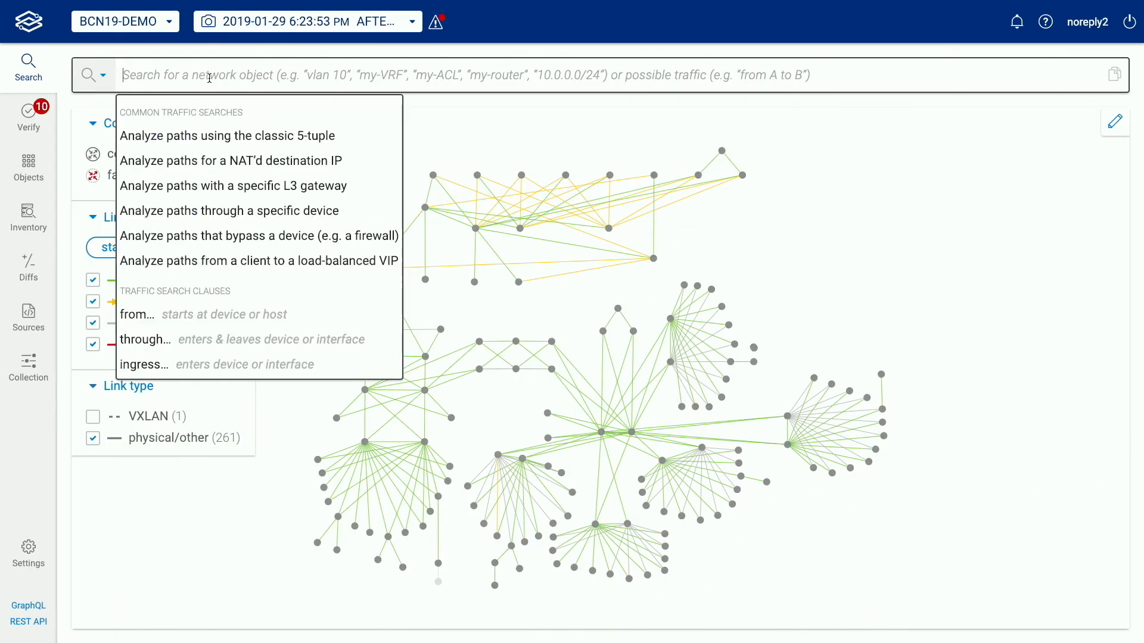
text(from)
key(Return)
text(nsxfho)
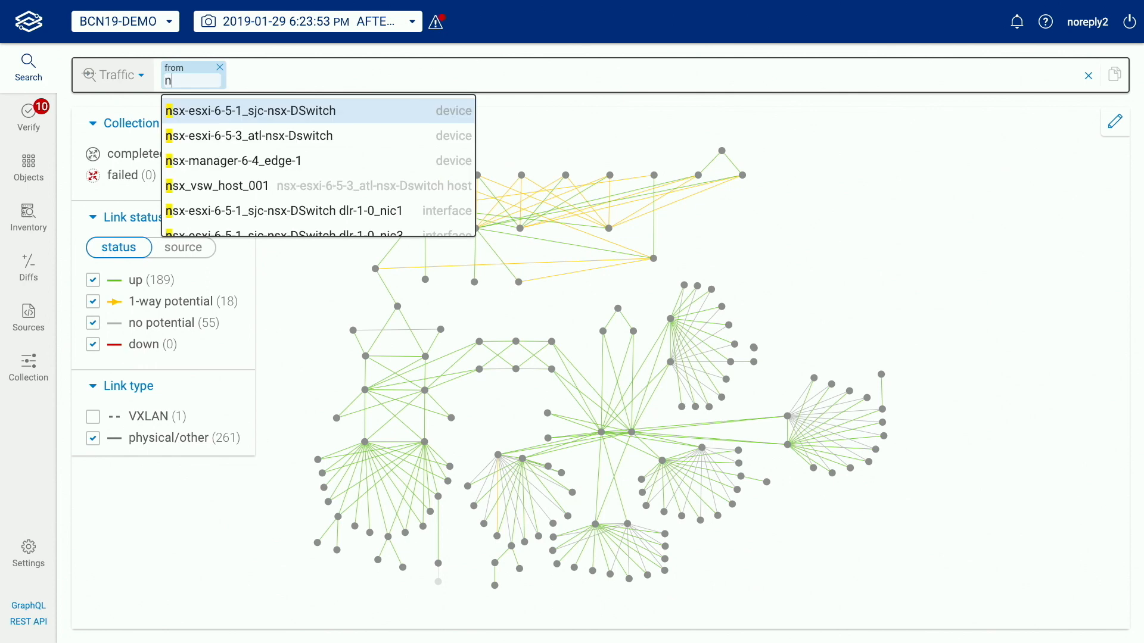
key(BackSpace)
key(BackSpace)
key(BackSpace)
text(host)
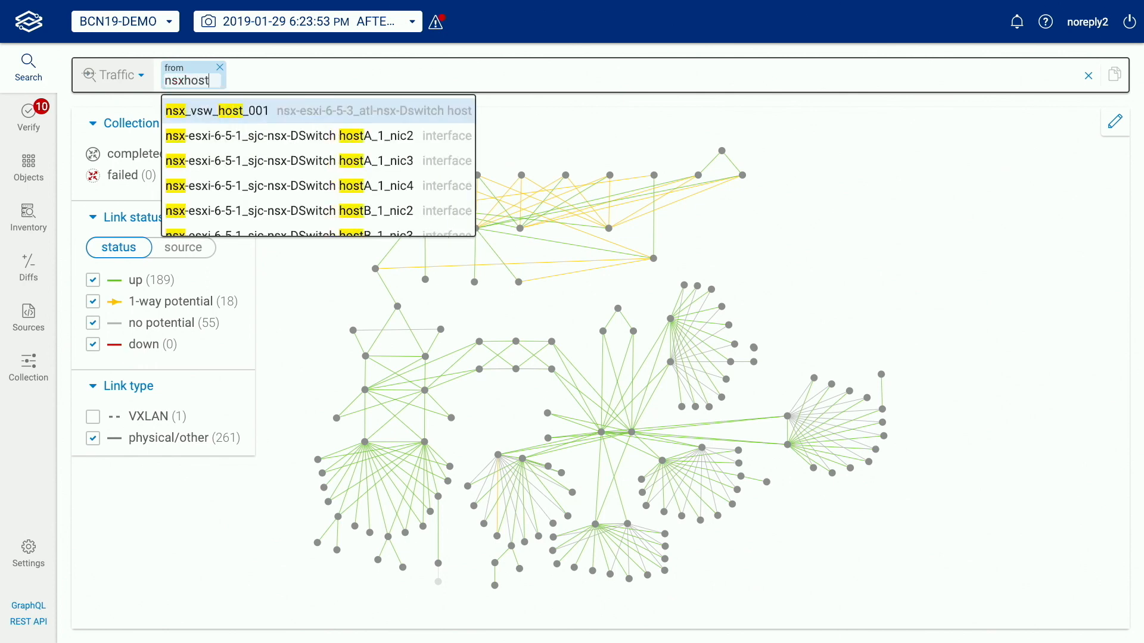
key(Return)
Add destination IP 10.5.0.130 and L4 destination port SMTP to the traffic search
text(10)
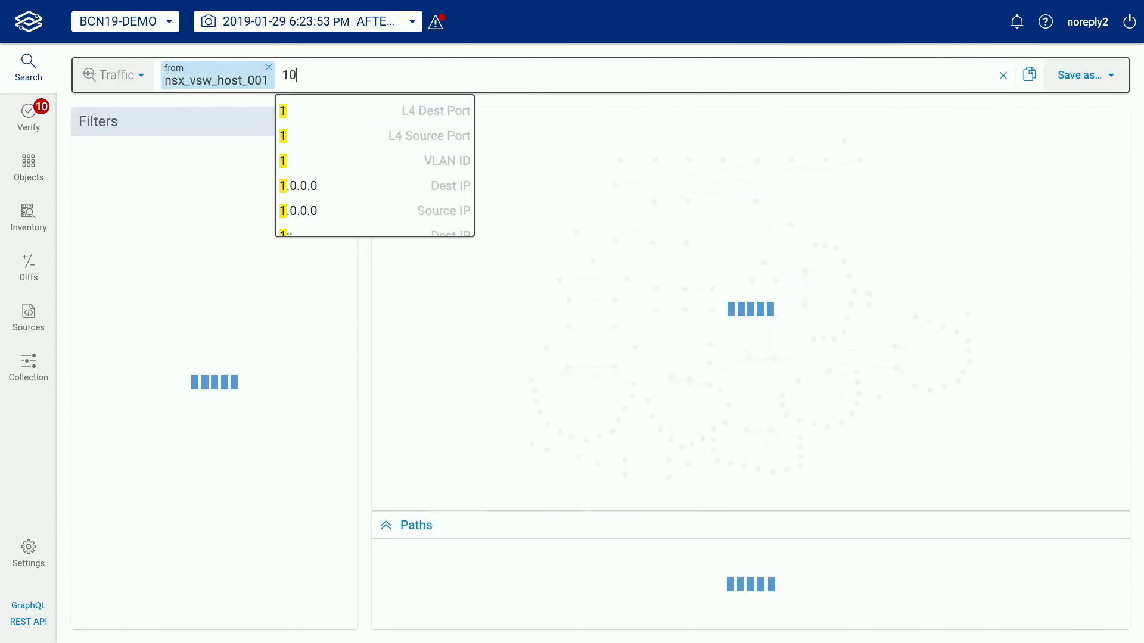
text(.5.0.130)
key(Return)
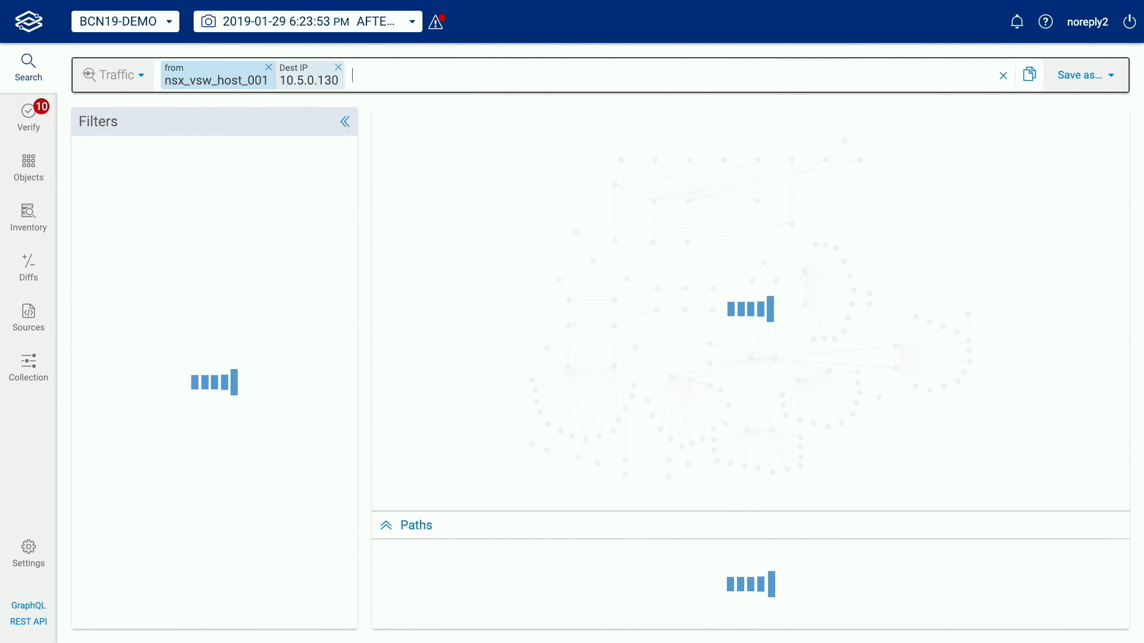
text(smtp)
key(Return)
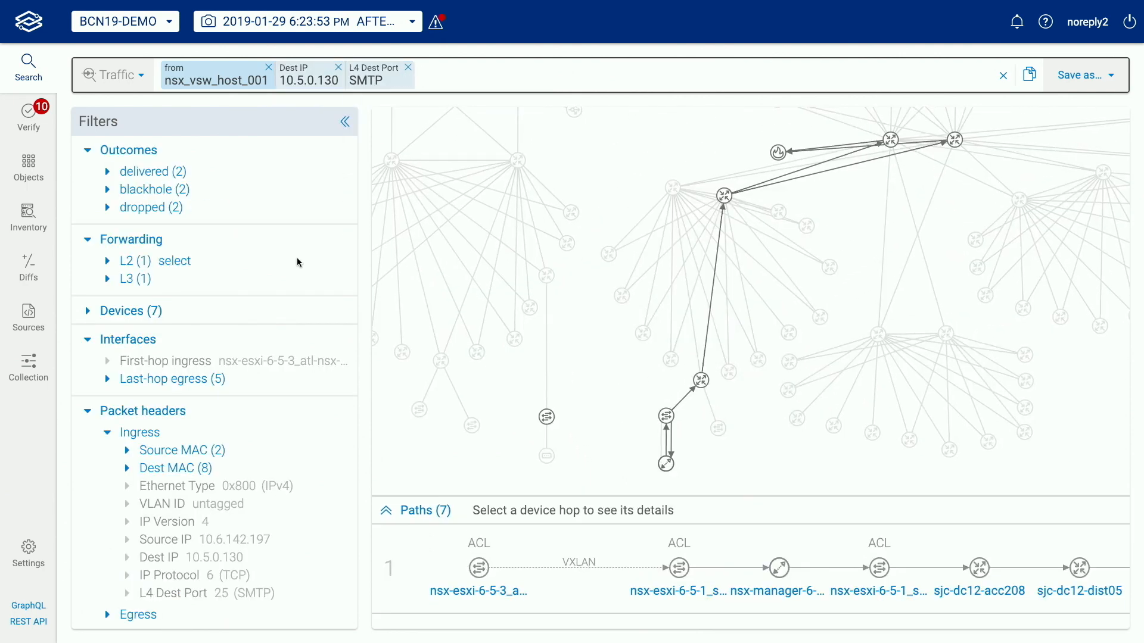
Open the hop details of the first nsx-esxi-6-5-3_atl-nsx-Dswitch hop and examine the path around nsx_vsw_host_001 on the topology
click(466, 569)
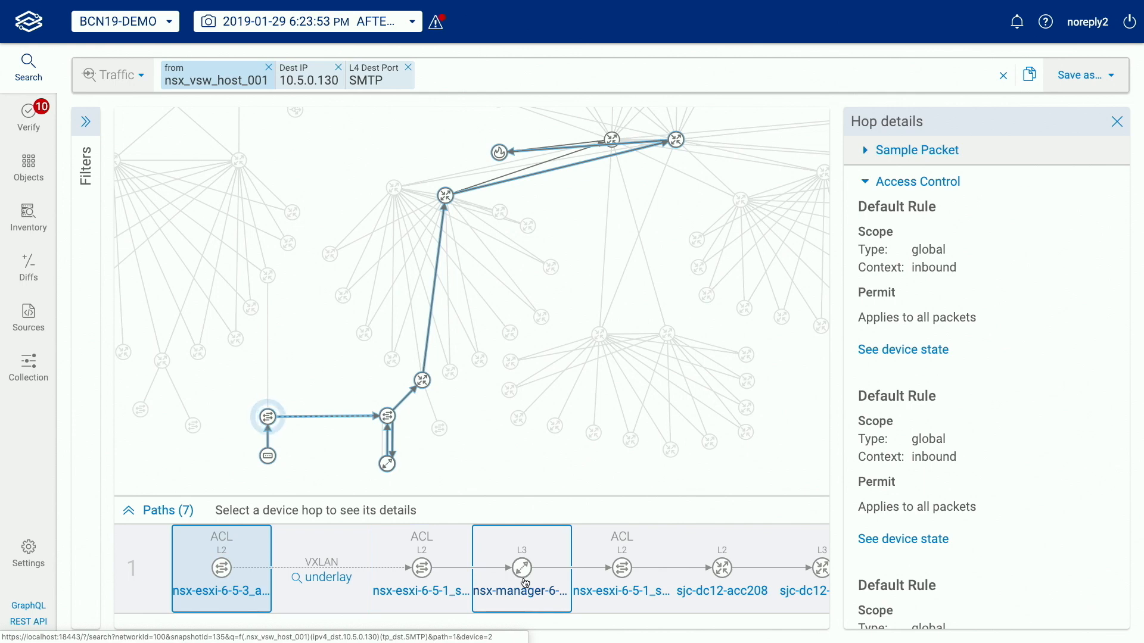
scroll(321, 345, up, 1)
scroll(320, 344, down, 3)
drag(319, 342, 370, 340)
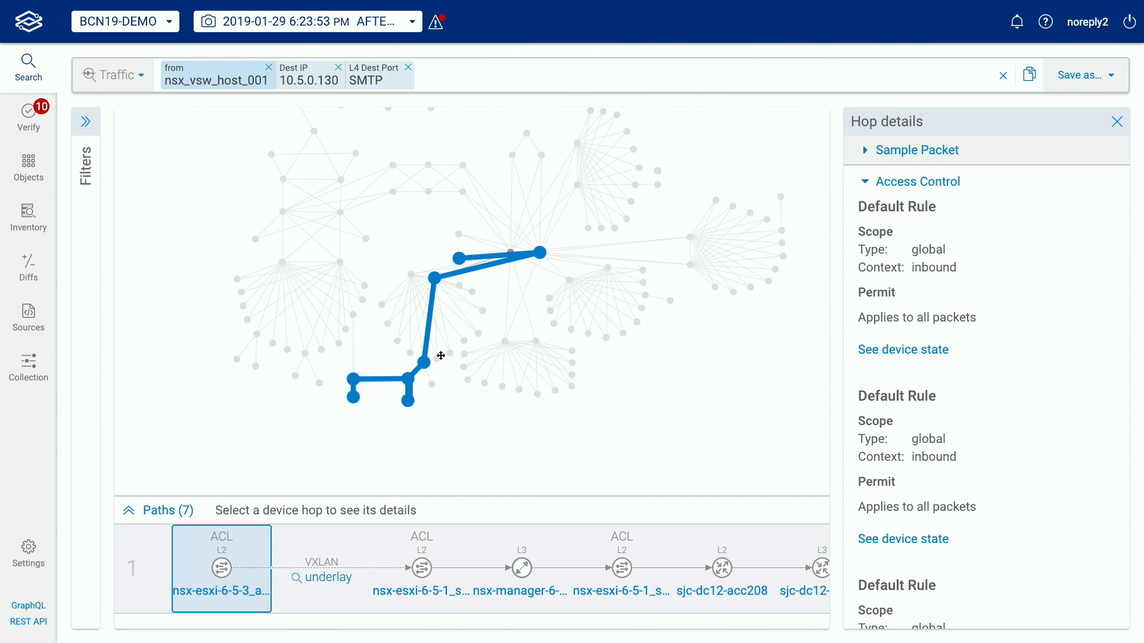
scroll(376, 396, up, 5)
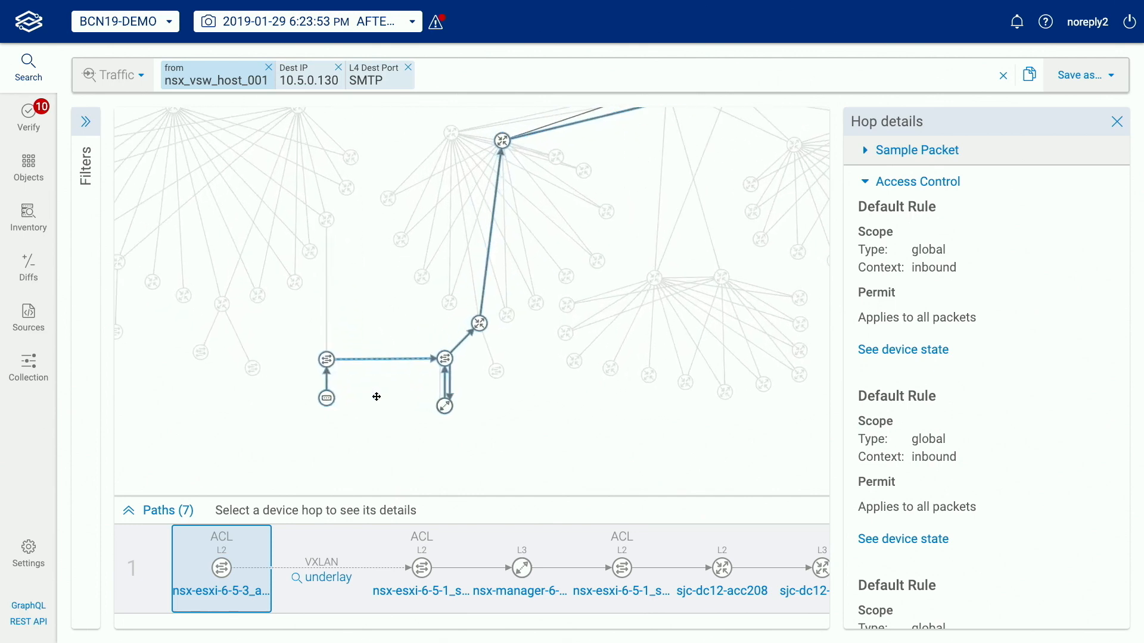
drag(386, 397, 383, 388)
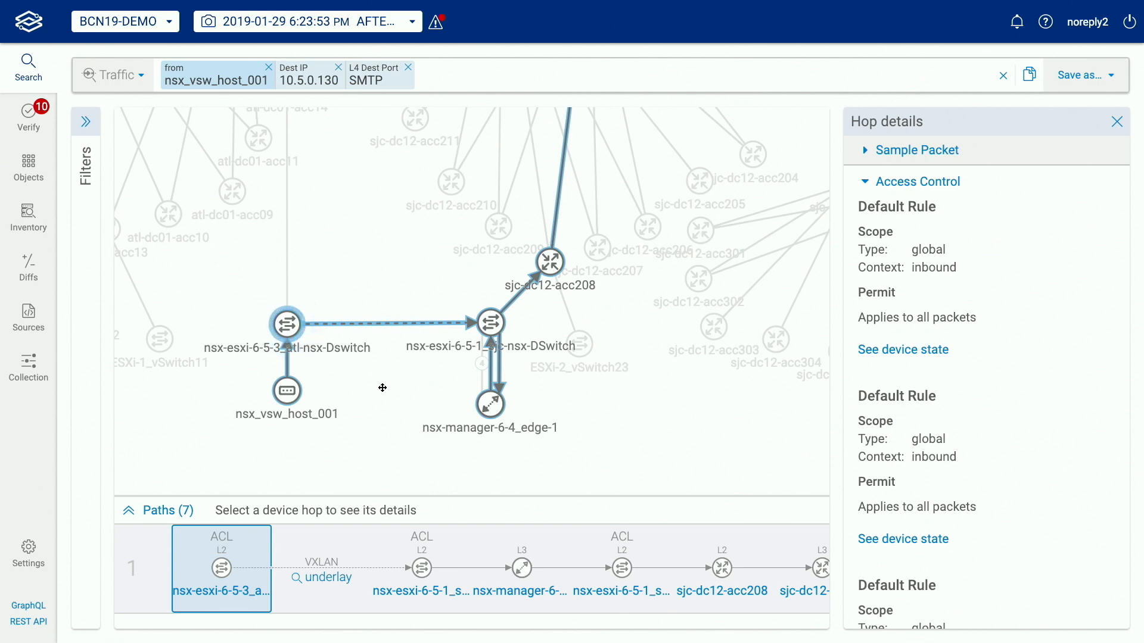
Trace the underlay of the path's VXLAN link, open the atl-dc01-spine01 hop's details and follow the remaining hops
click(323, 579)
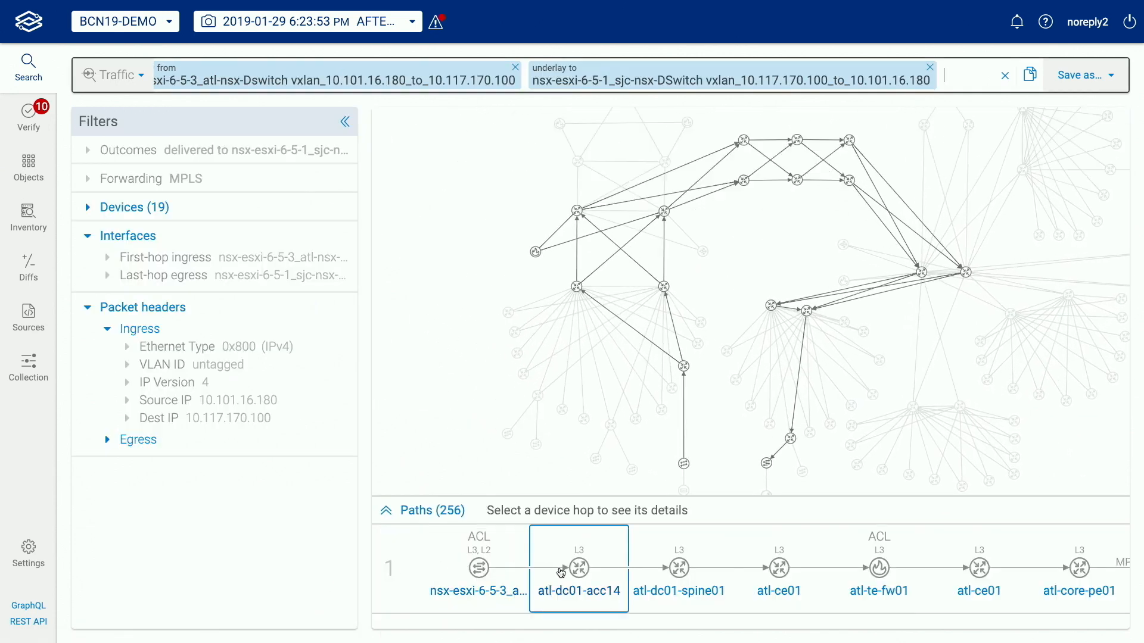
click(672, 584)
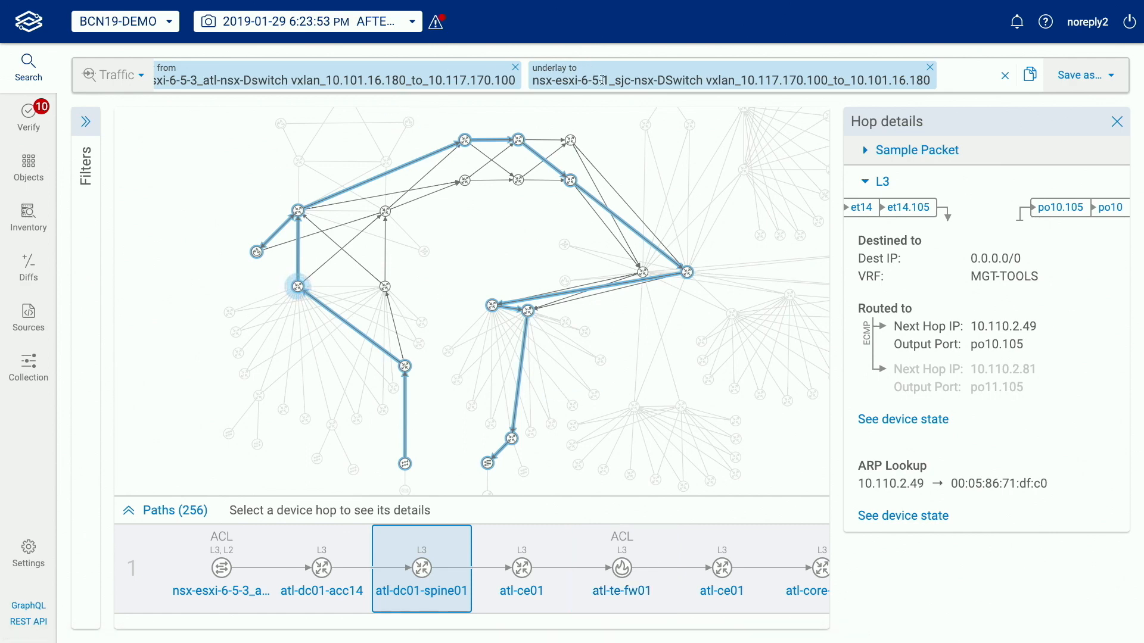
scroll(622, 572, right, 5)
scroll(638, 577, right, 3)
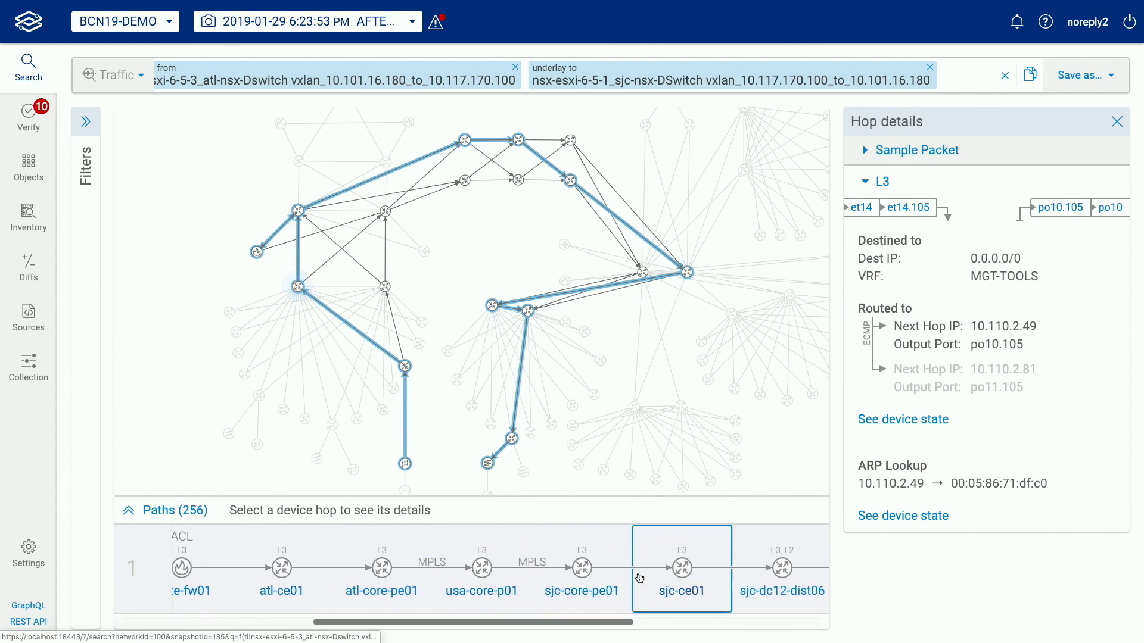
Examine the L3 routing and MPLS labels of the atl-core-pe01 hop and open its device state
click(400, 576)
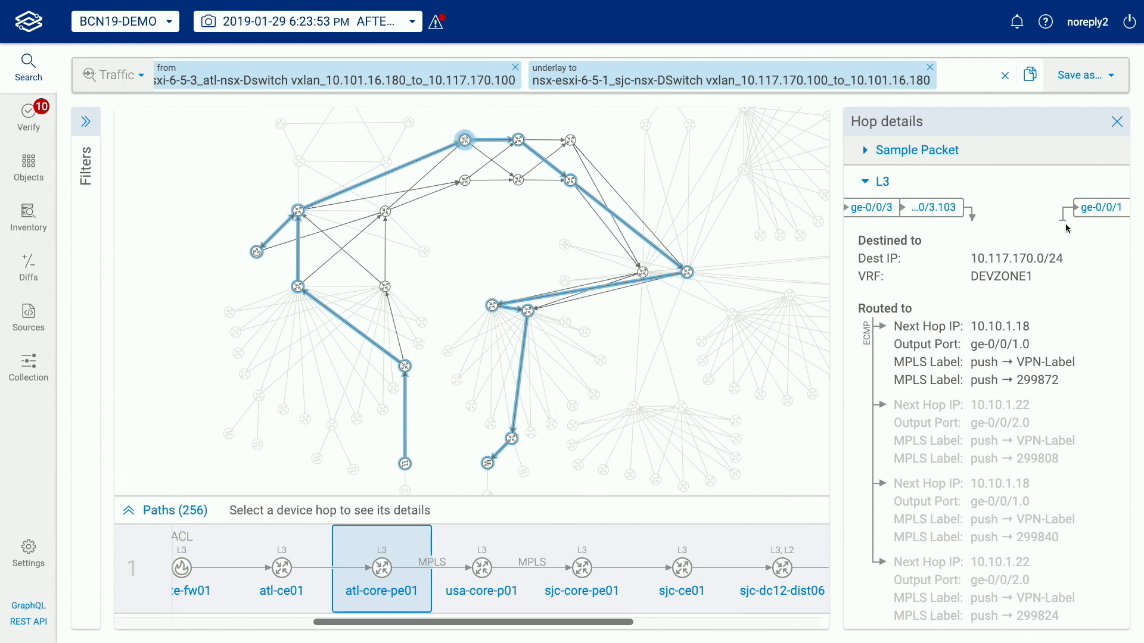
scroll(971, 423, down, 2)
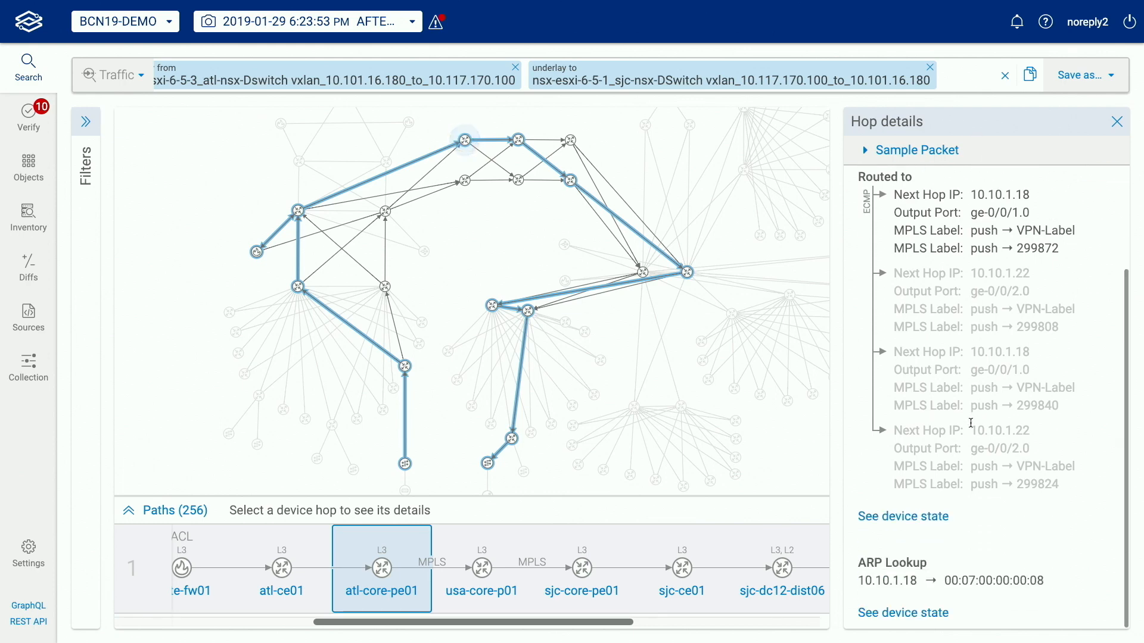
click(930, 515)
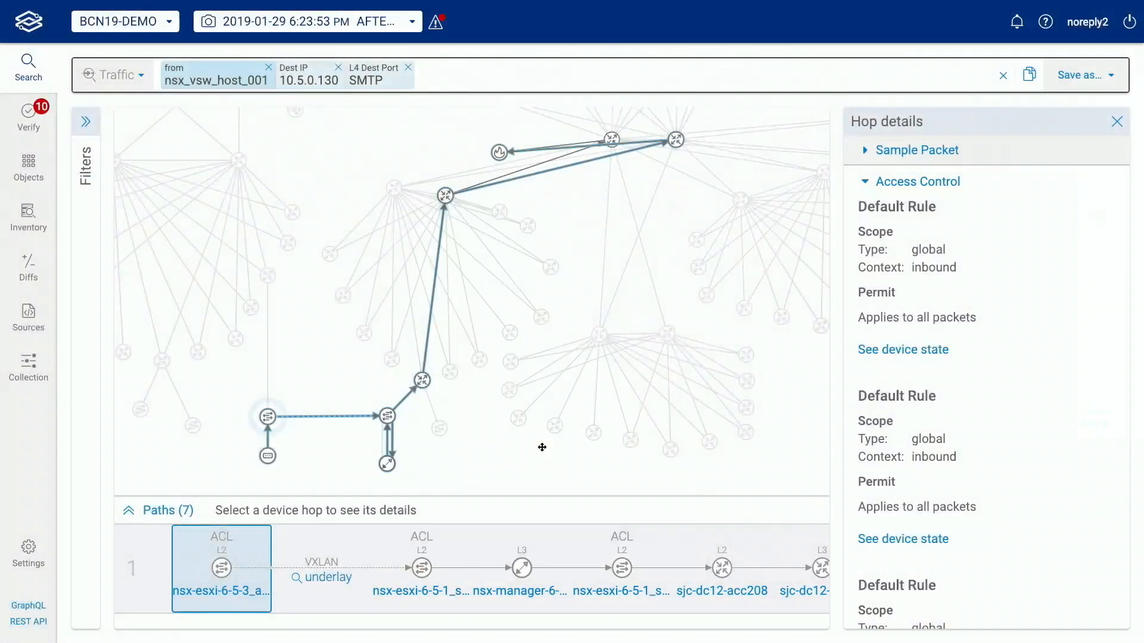
On the original SMTP path, open the sjc-te-fw01 hop, view its access-control rule's device state, and highlight the INTERNET-IN zone configuration
scroll(513, 566, right, 3)
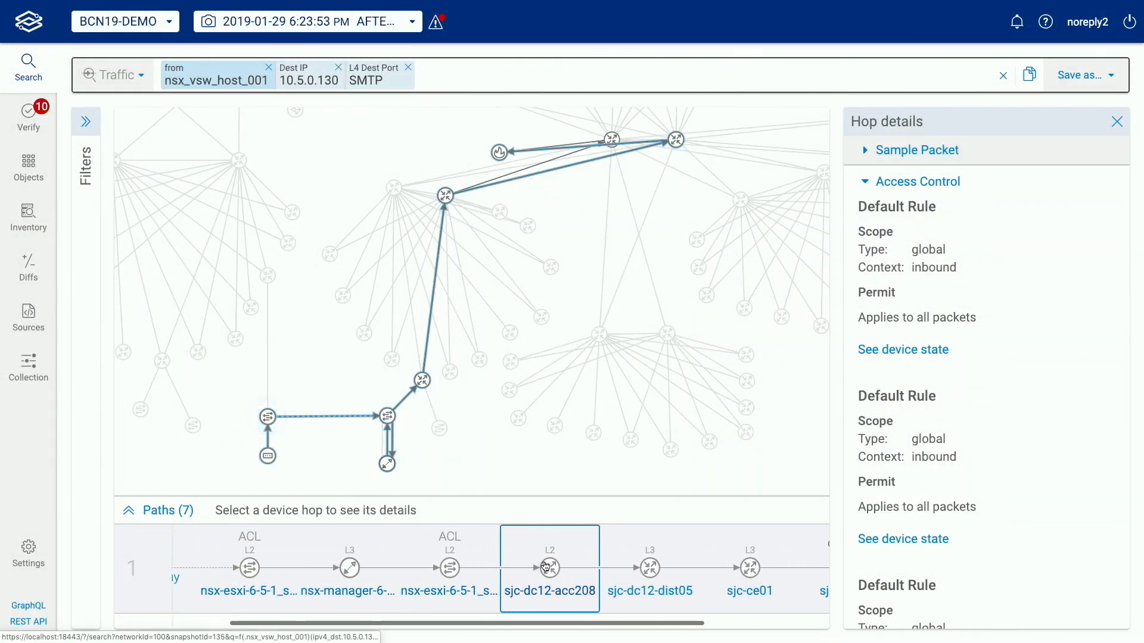
scroll(623, 571, right, 1)
scroll(623, 572, right, 2)
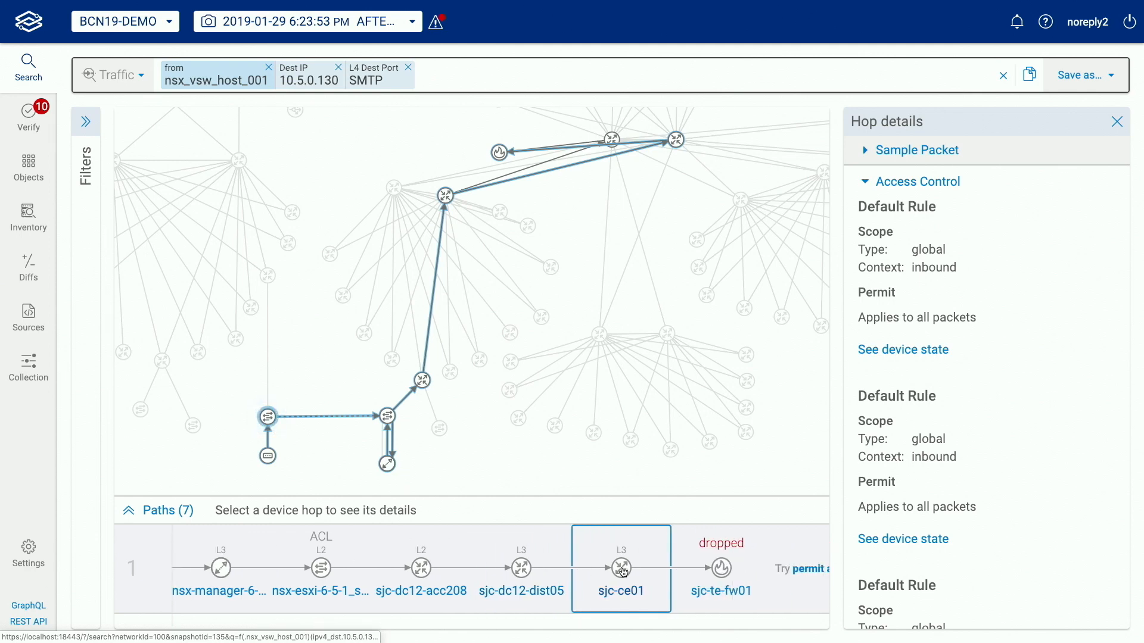
click(649, 579)
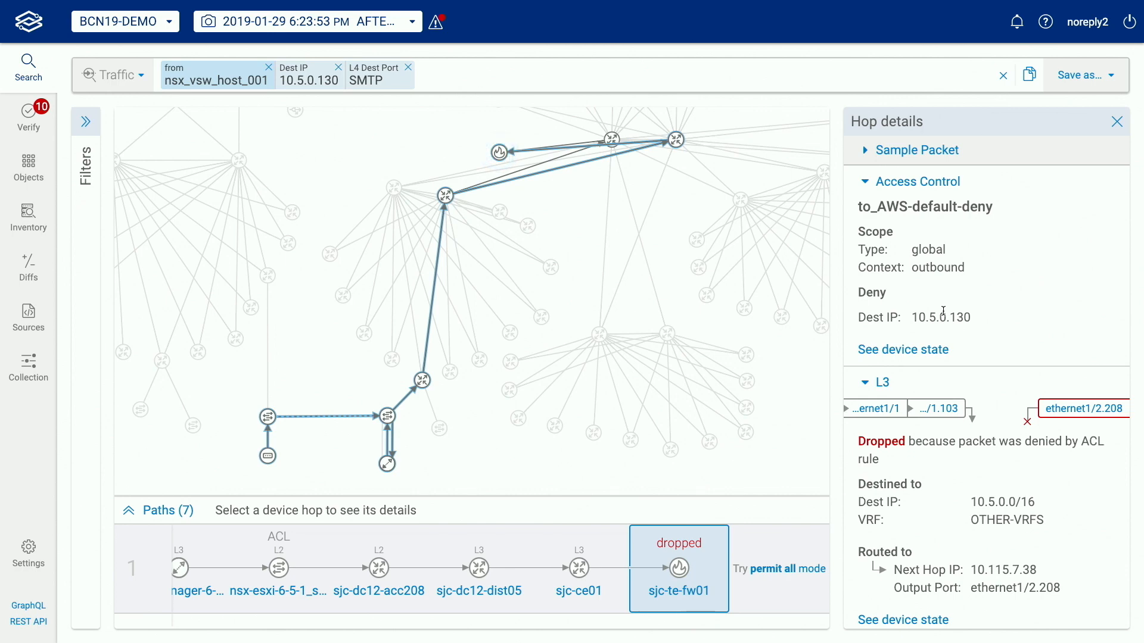
click(917, 349)
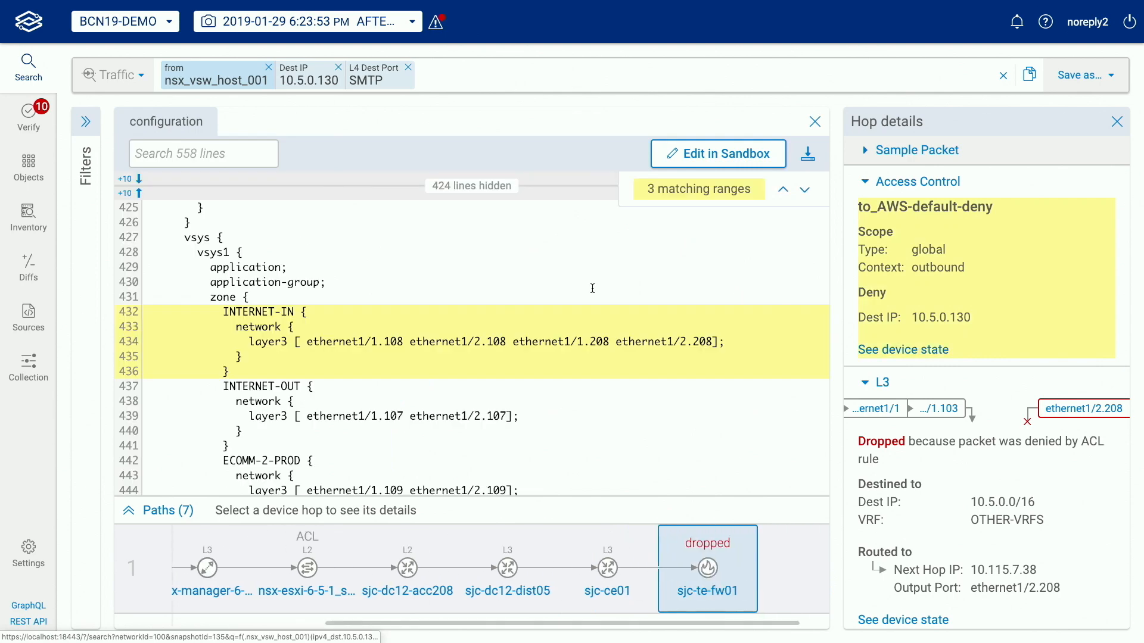
drag(230, 304, 250, 386)
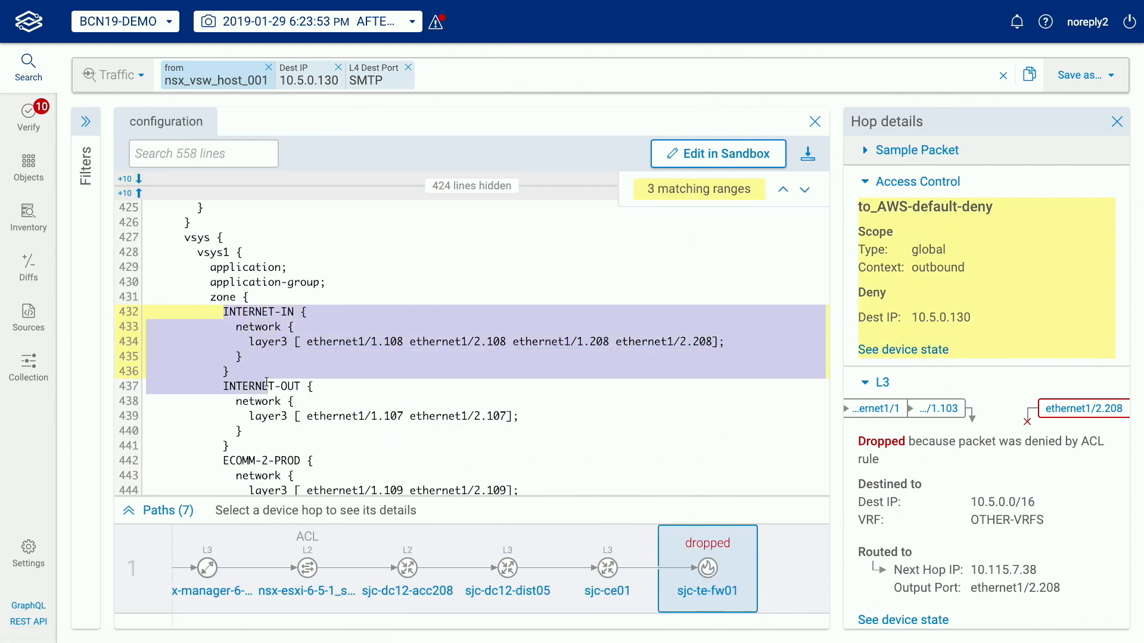
Examine the to_AWS-default-deny security rule in the sjc-te-fw01 configuration, highlight it, and close the configuration
scroll(256, 384, down, 5)
scroll(267, 388, down, 7)
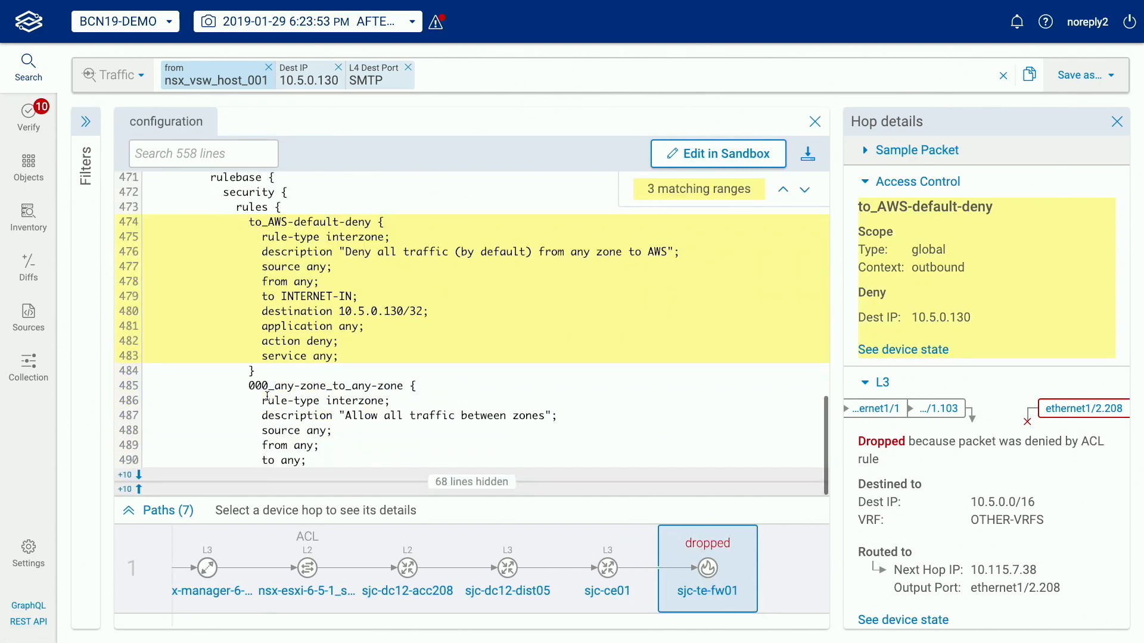
drag(249, 265, 337, 379)
click(308, 392)
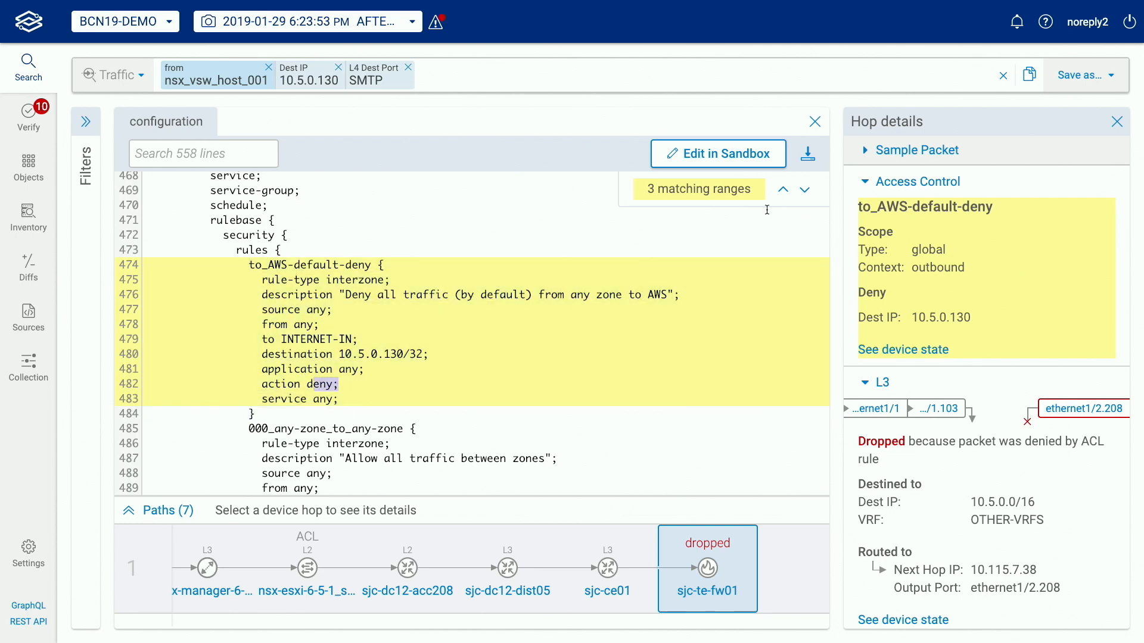
click(815, 123)
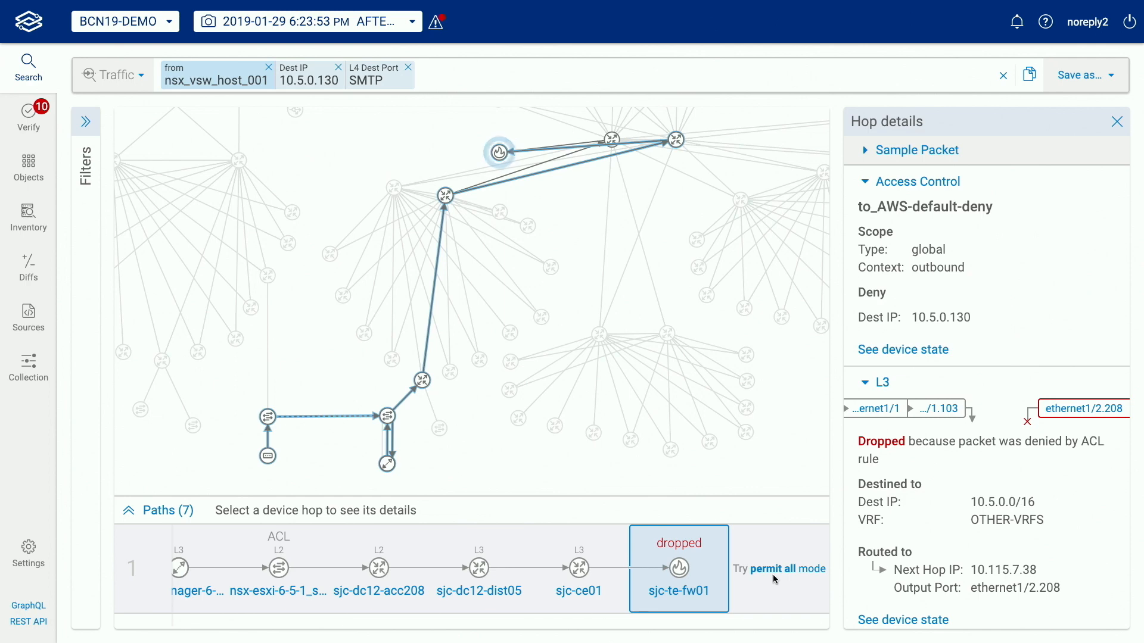
Rerun the SMTP path search in permit all mode and open the sjc-te-fw01 hop's details
click(784, 571)
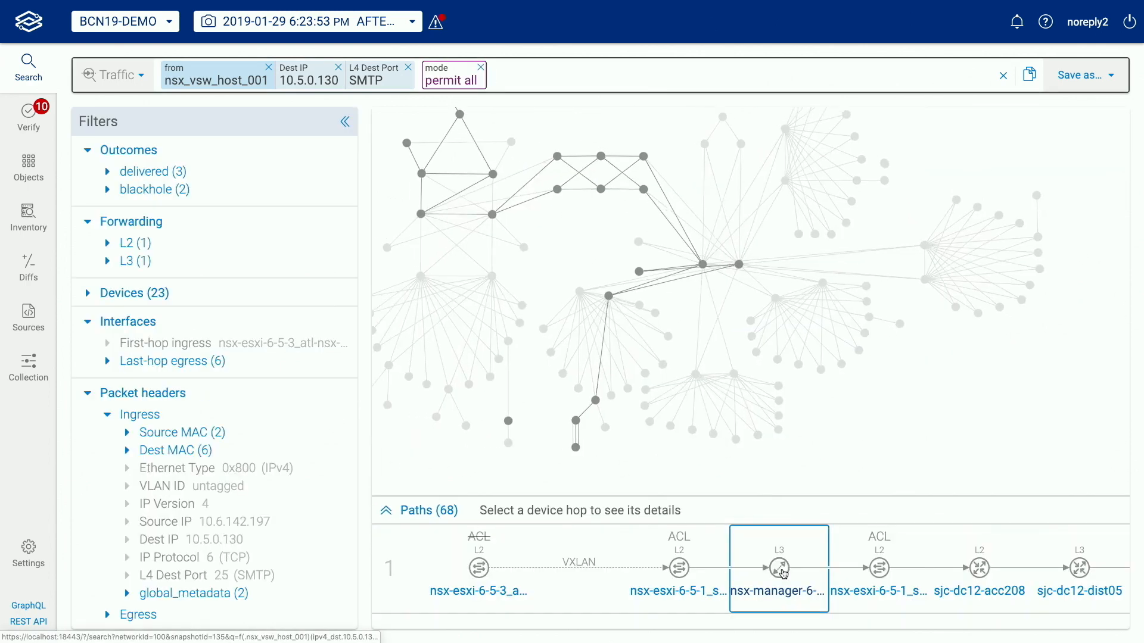
scroll(831, 572, right, 5)
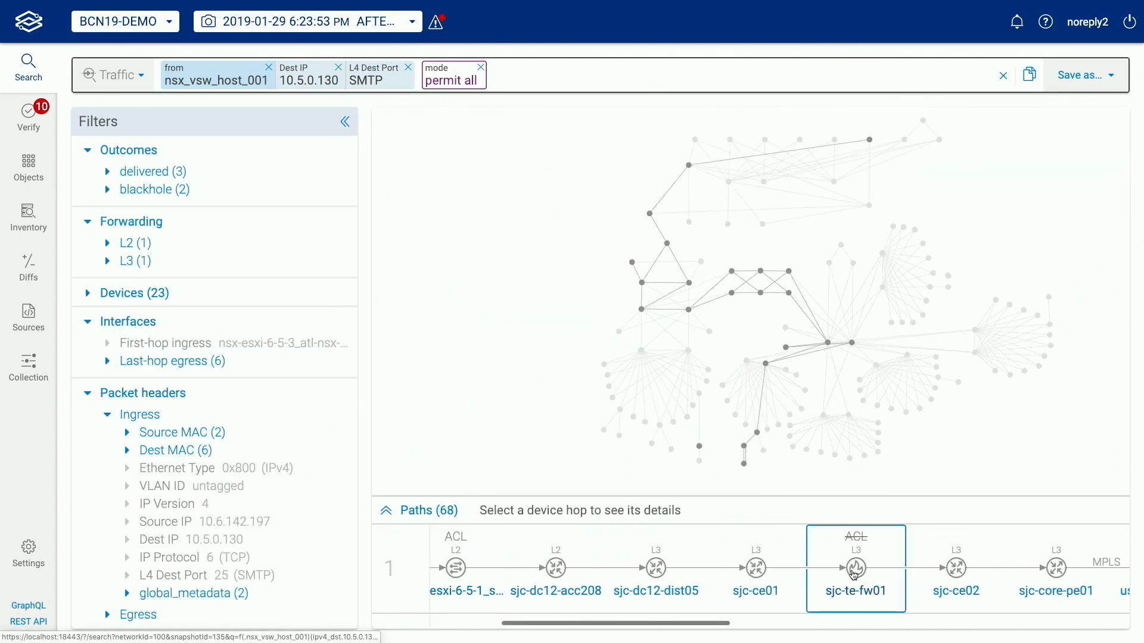
click(849, 575)
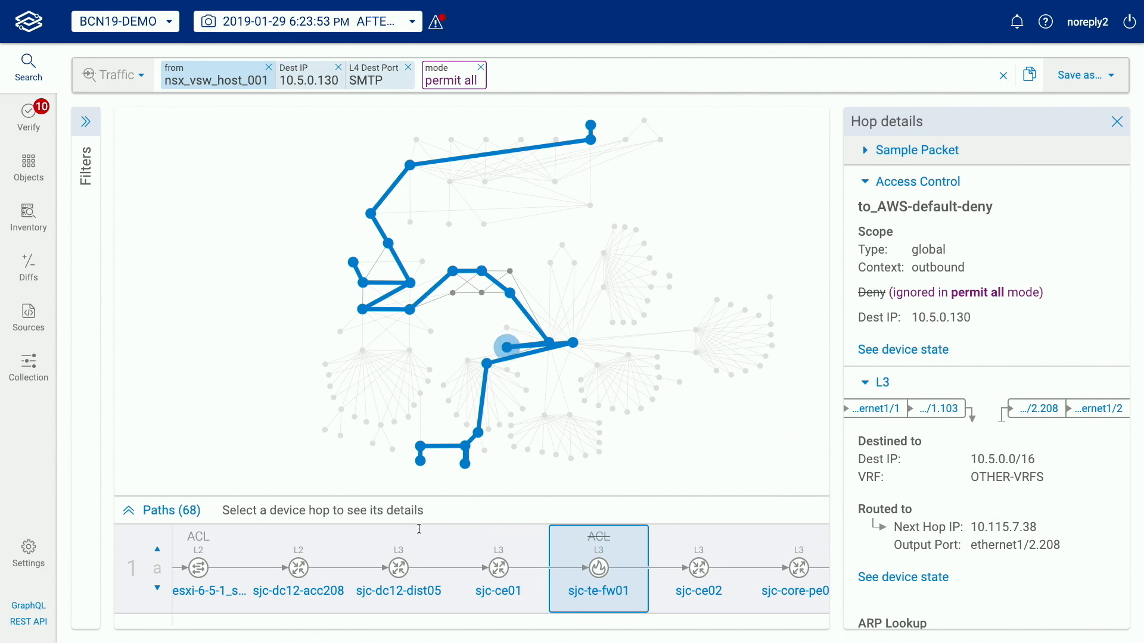
Follow the path to the atl-edge-fw01 hop, review its access-control rules, and highlight the destination of its L3 route
scroll(684, 581, right, 2)
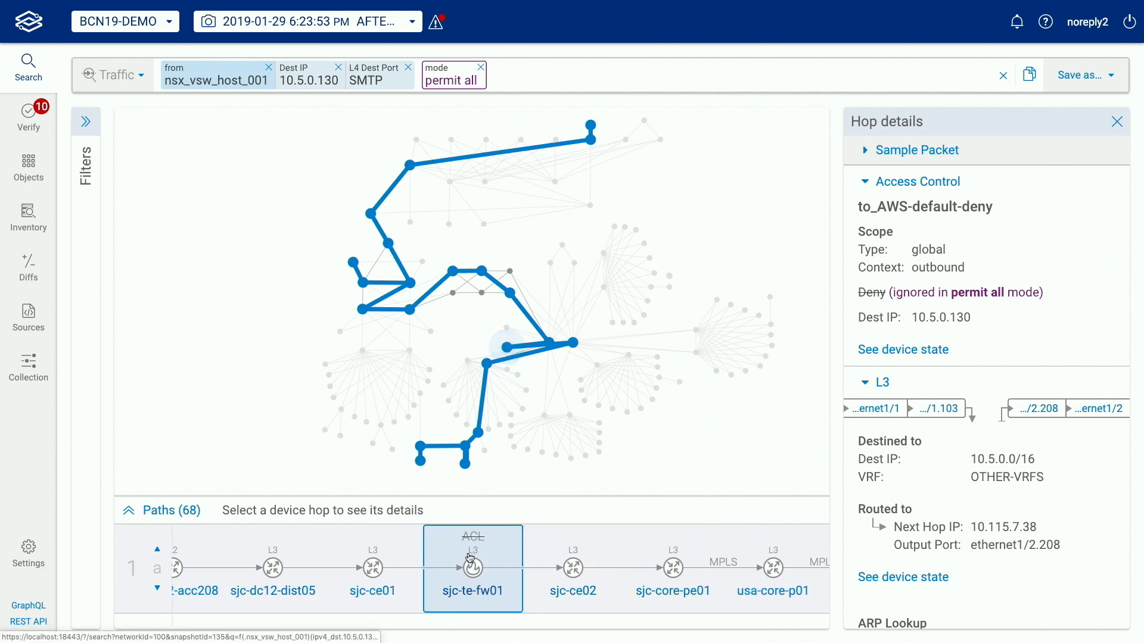
scroll(537, 566, right, 2)
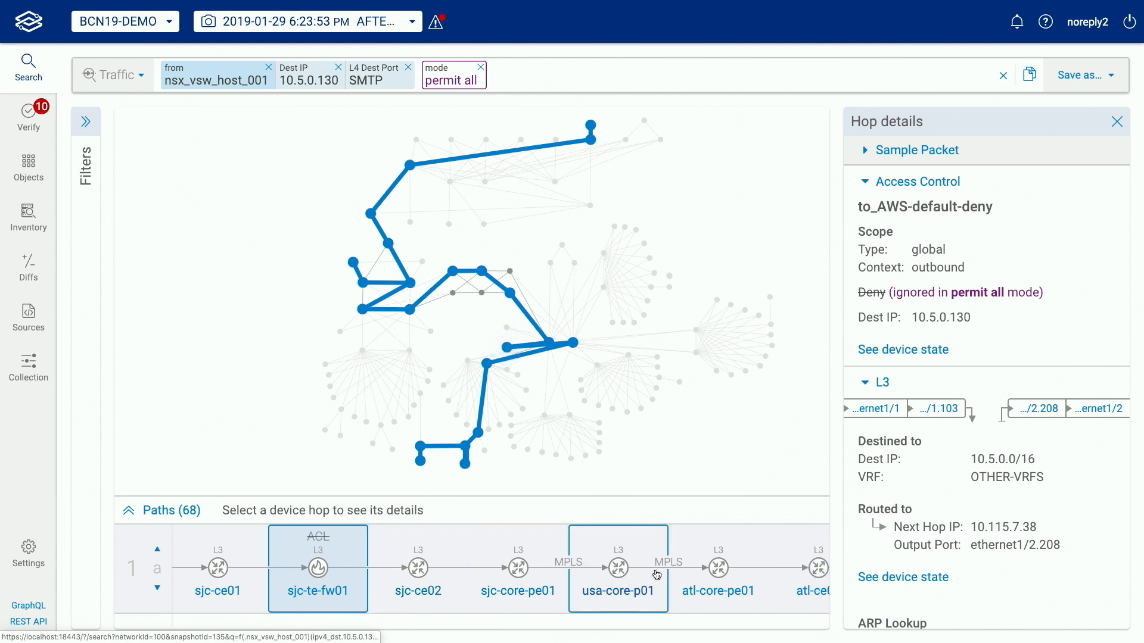
scroll(655, 573, right, 5)
scroll(657, 575, right, 1)
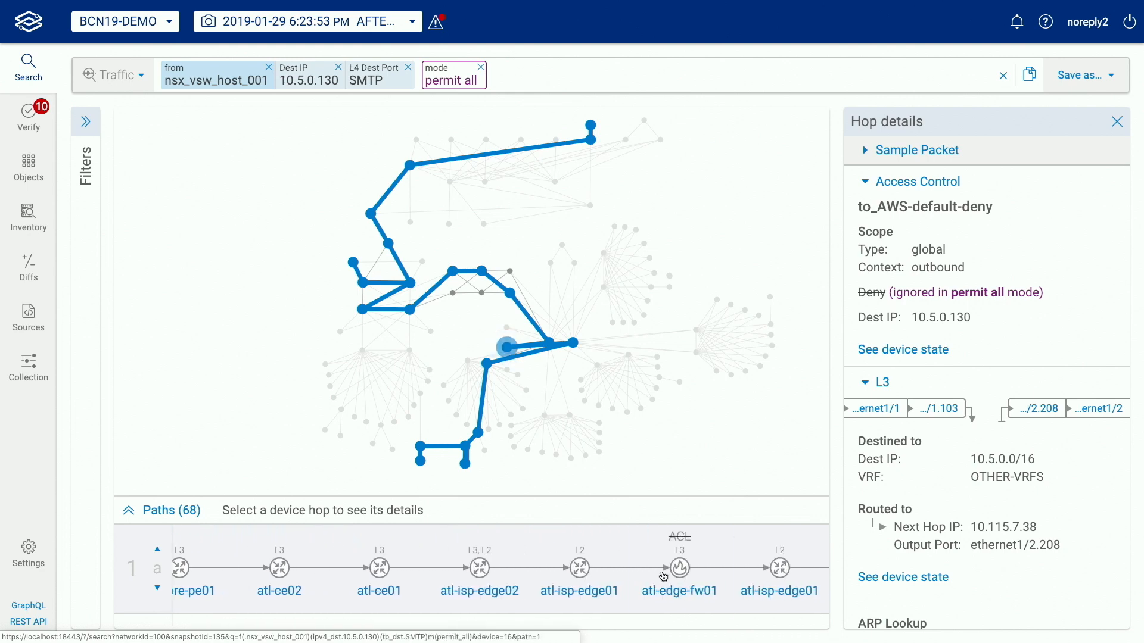
click(686, 582)
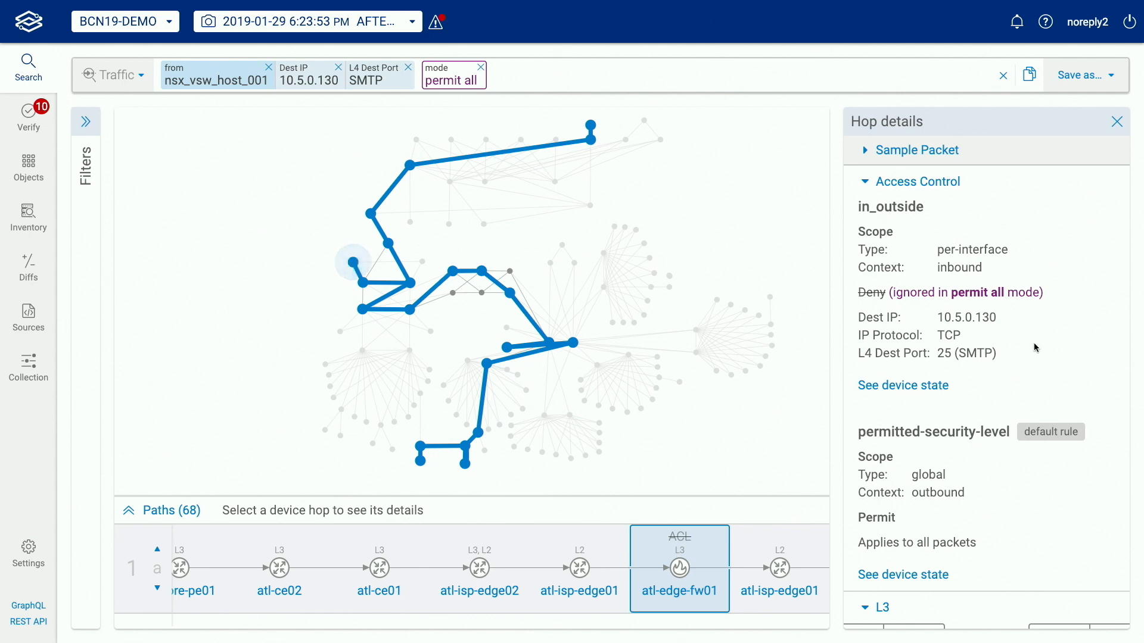
scroll(959, 415, down, 5)
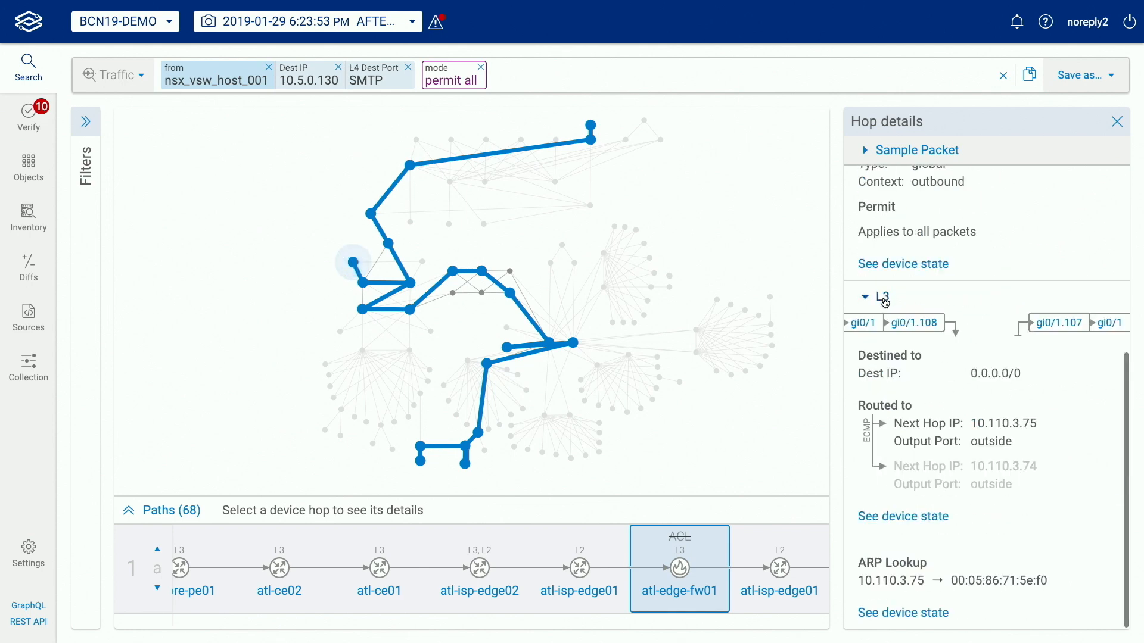
drag(971, 373, 1021, 374)
click(895, 422)
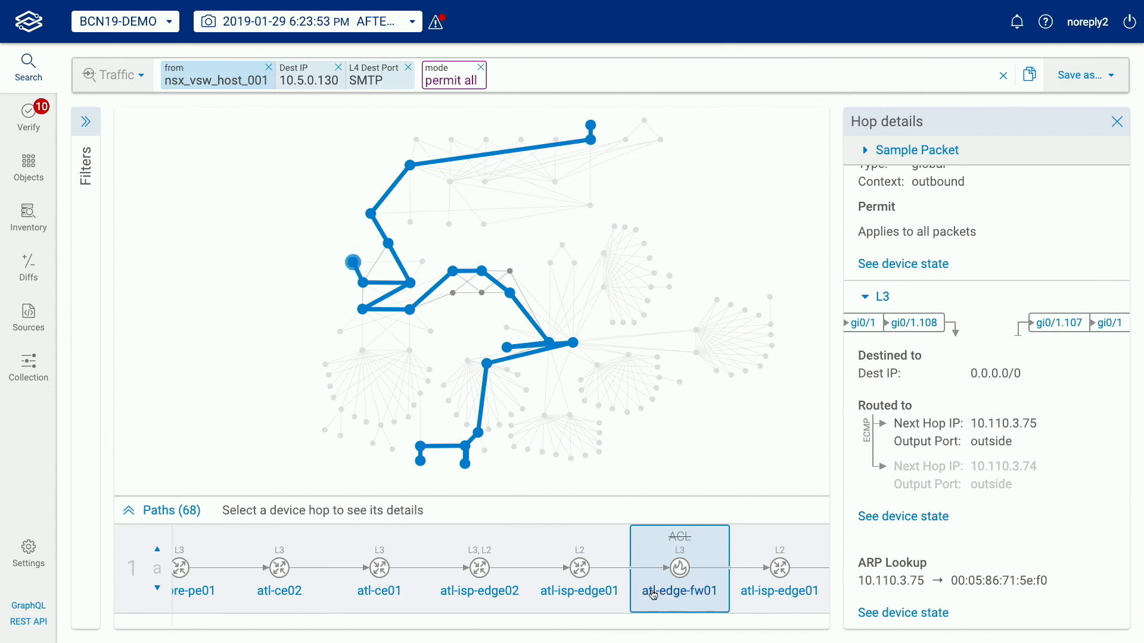
Trace the path beyond atl-edge-fw01, open the VPN_GW-0e5ec hop's details, and return along the path to the firewall
scroll(672, 581, right, 1)
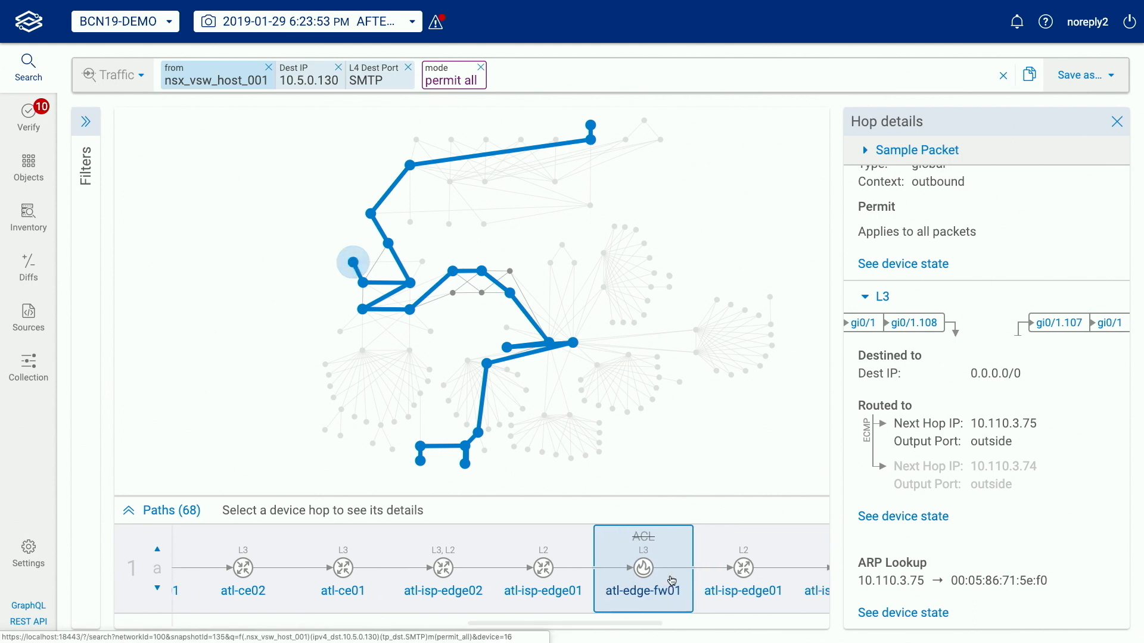
scroll(672, 581, right, 1)
scroll(693, 576, right, 2)
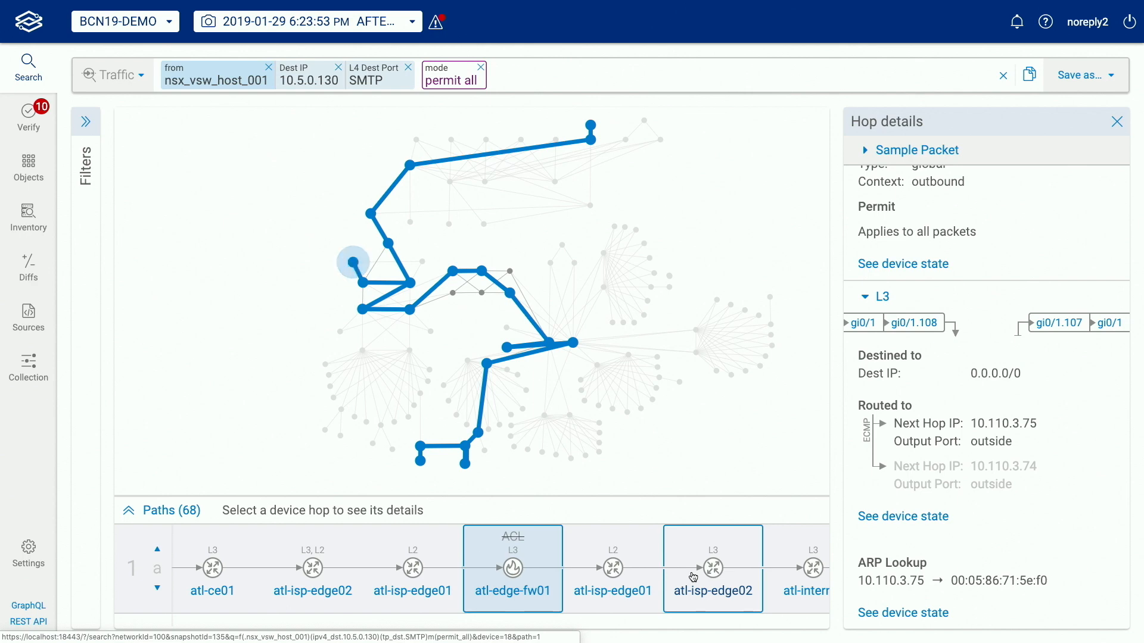
scroll(703, 575, right, 3)
scroll(714, 570, right, 2)
click(699, 570)
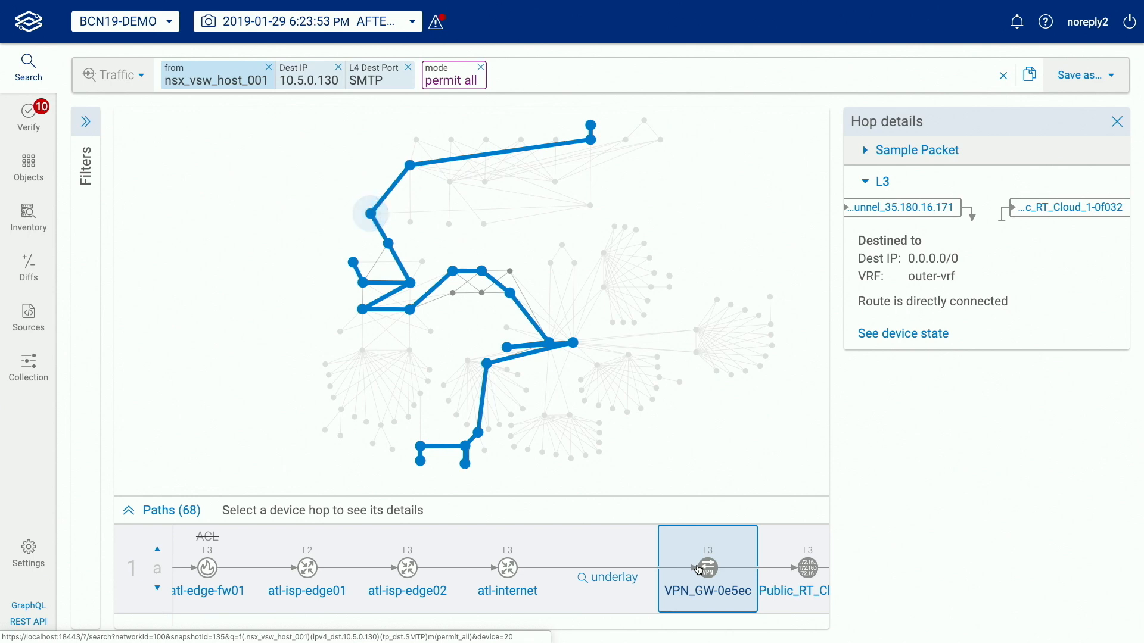
scroll(699, 570, left, 5)
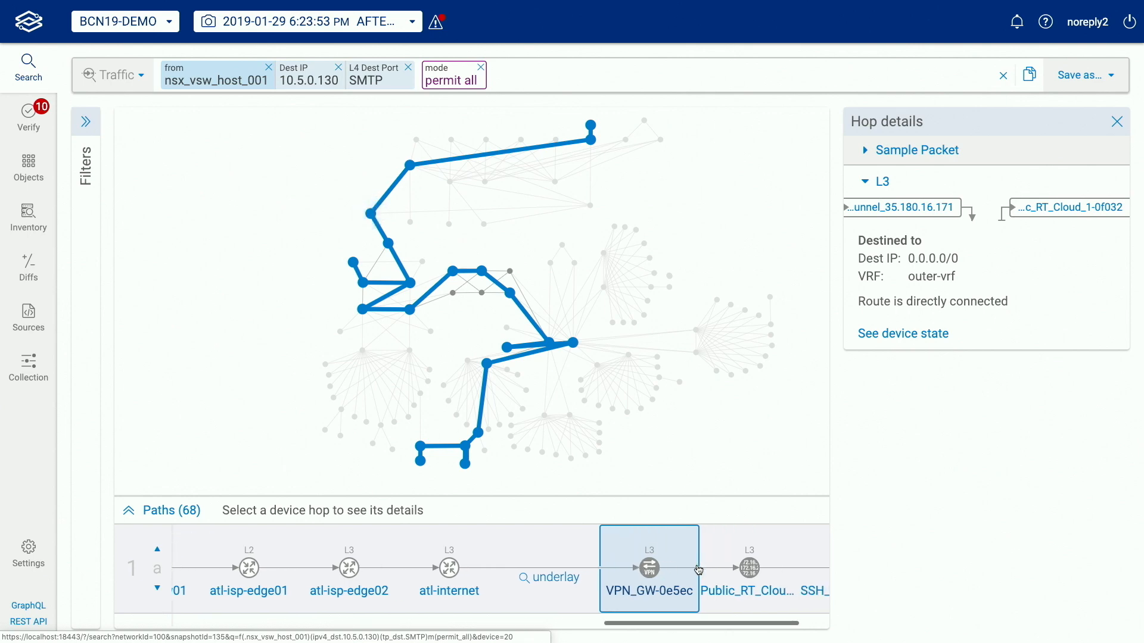
scroll(699, 570, left, 2)
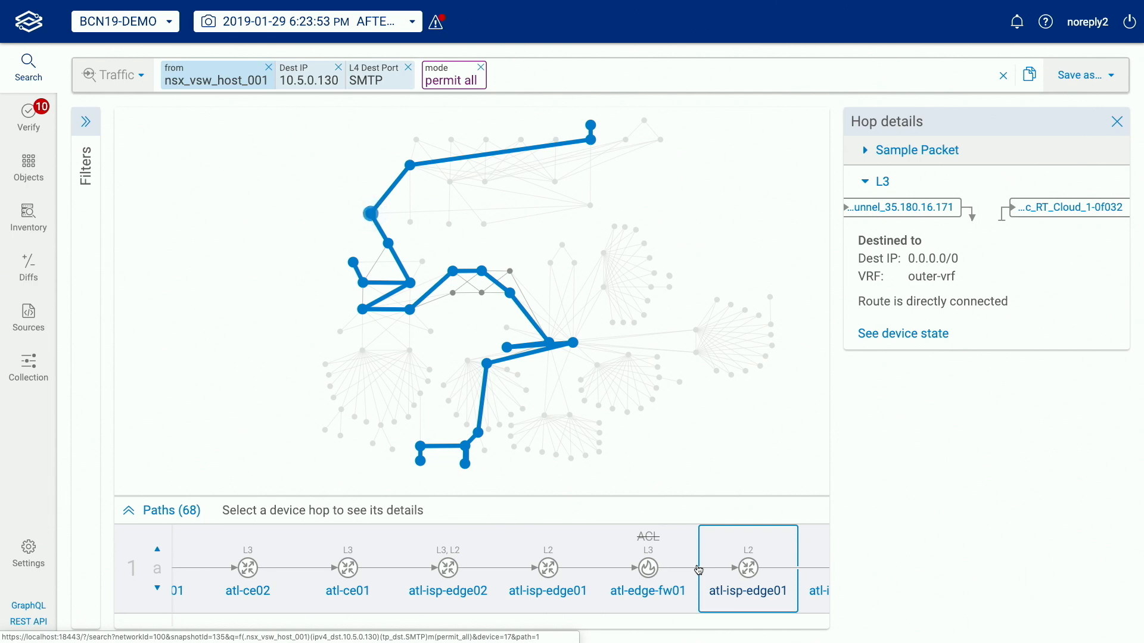
click(697, 570)
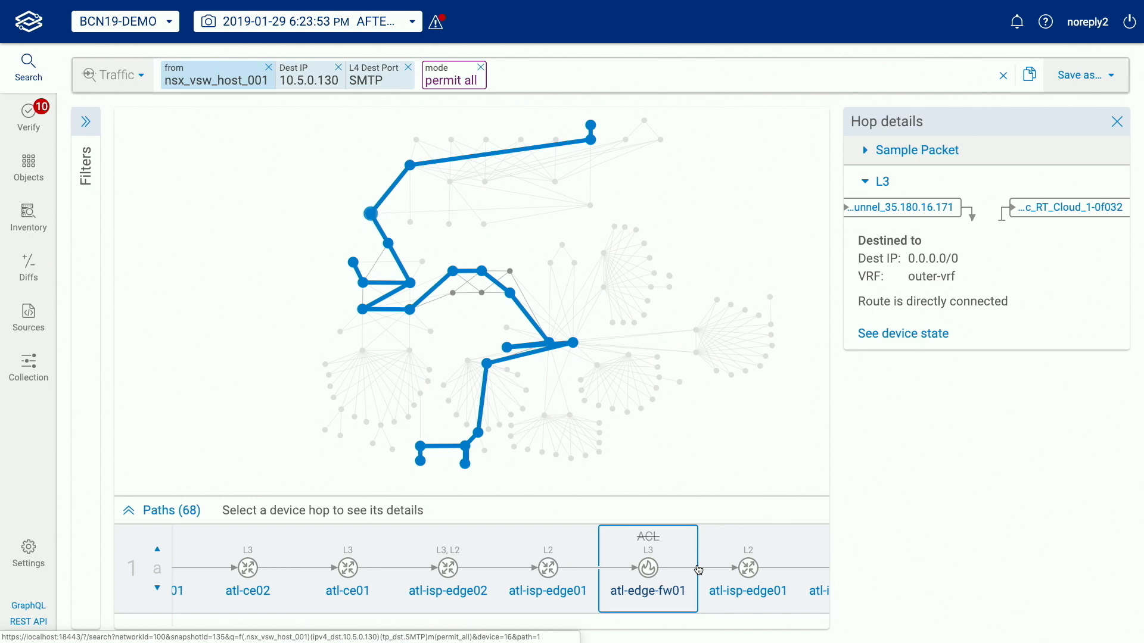
Leave the path search and compare the BEFORE snapshot with the AFTER DIFF BROKEN snapshot in Diffs
click(50, 88)
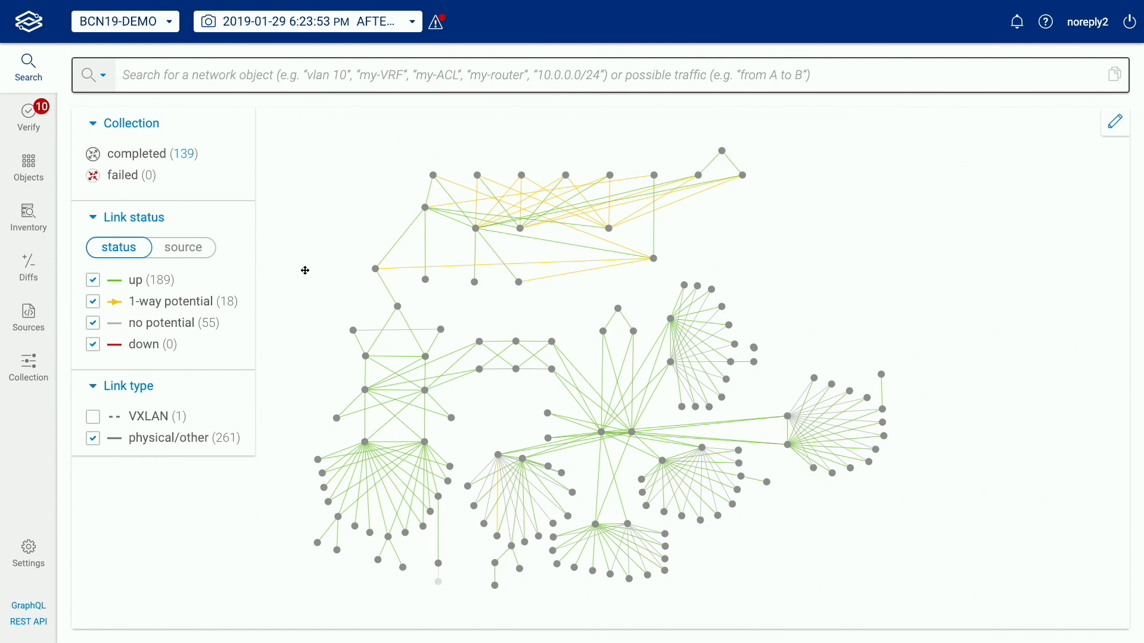
click(29, 268)
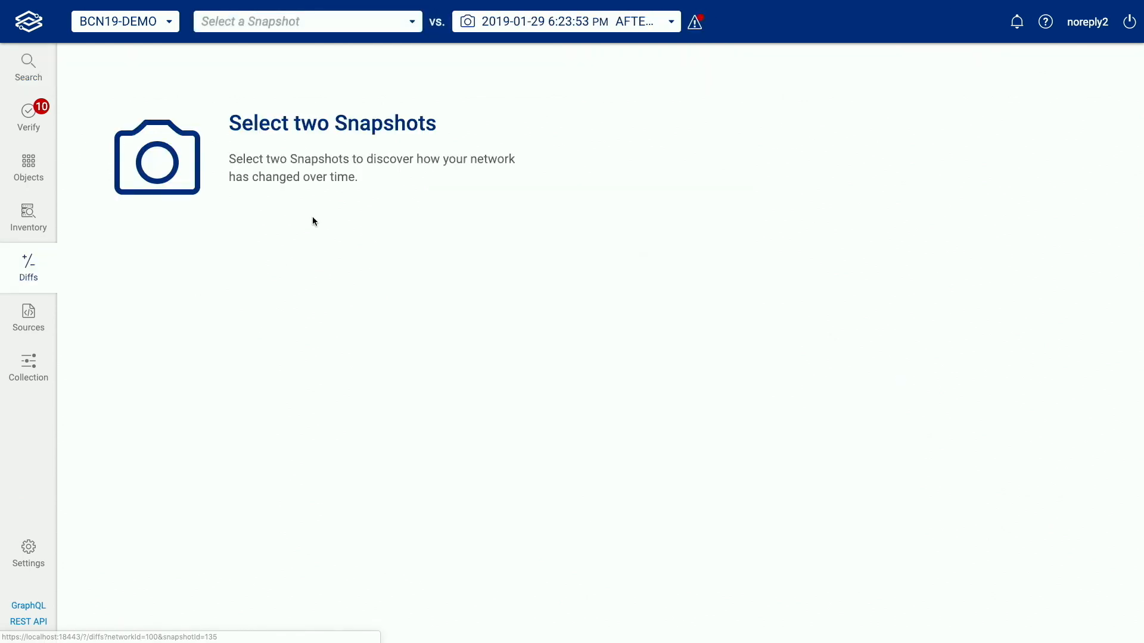
click(313, 24)
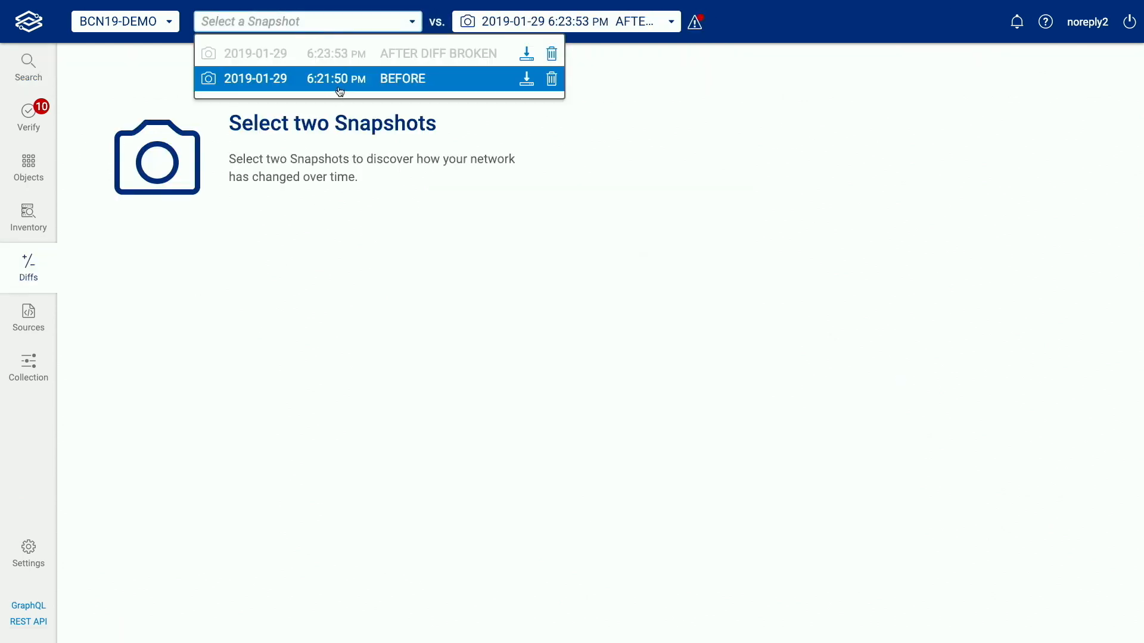
click(339, 79)
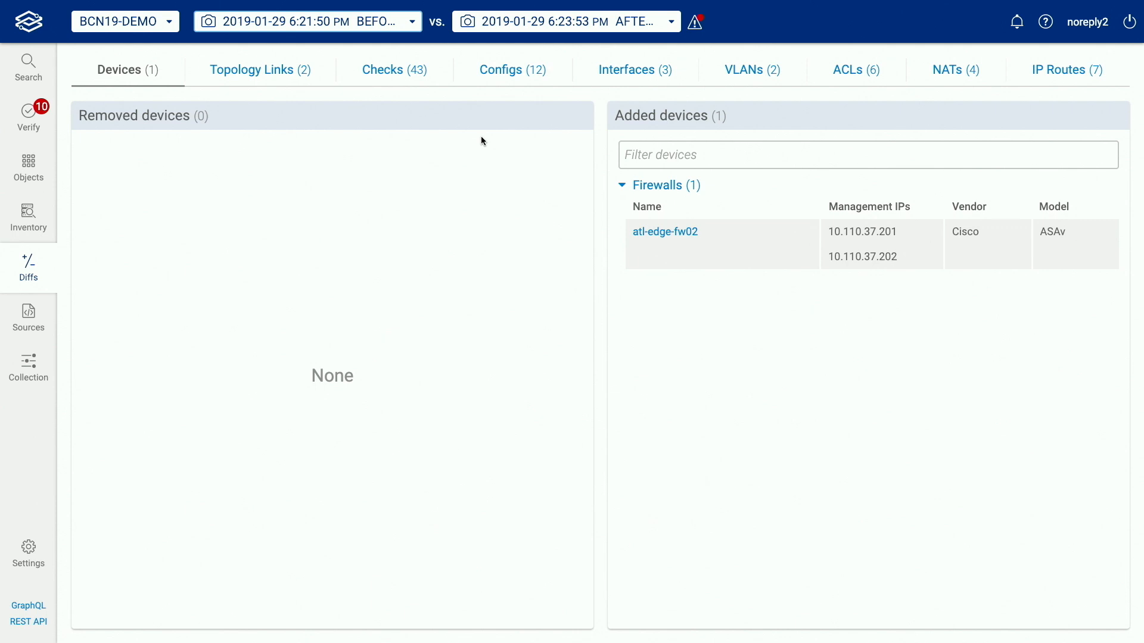
Switch to PowerPoint and present slide 10, the network layer diagram with the route changes, as a slide show
key(super+Tab)
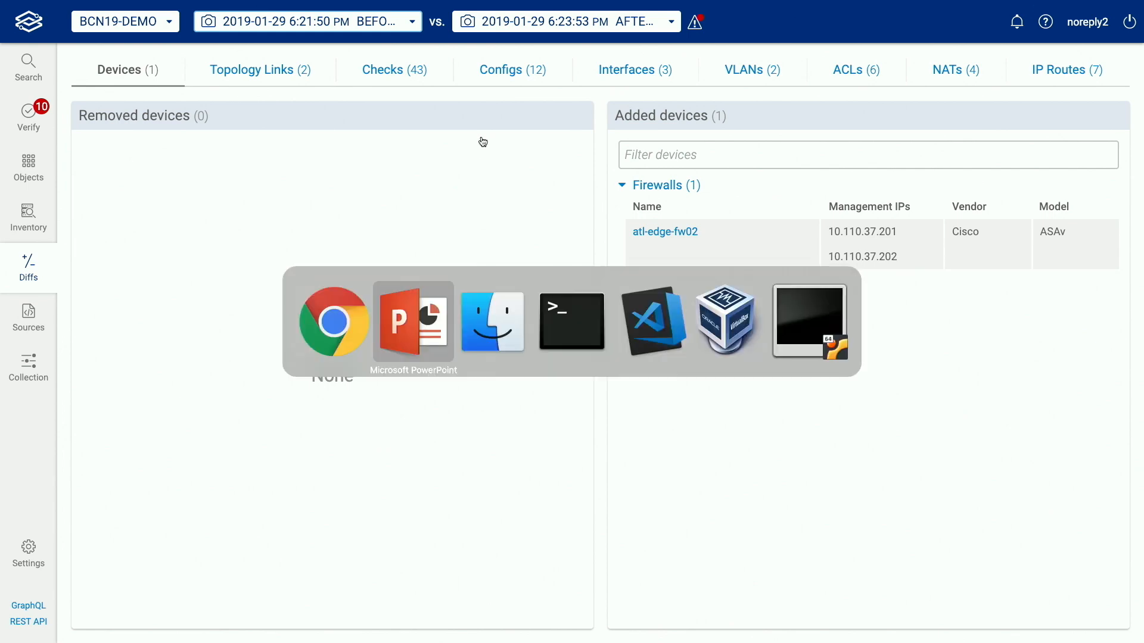
key(Down)
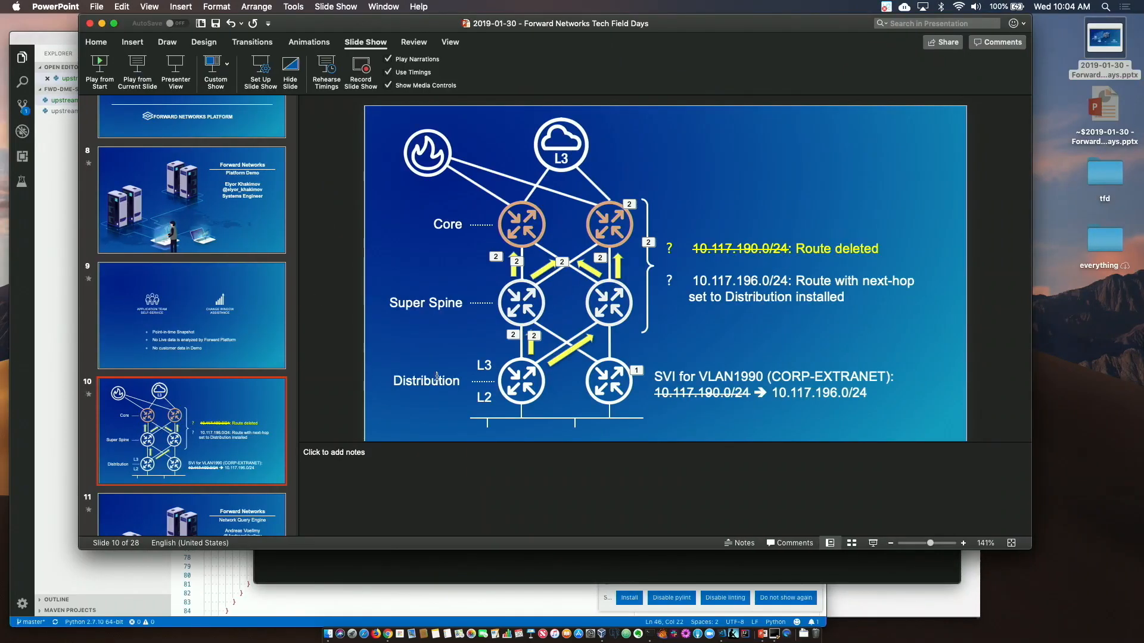
click(872, 543)
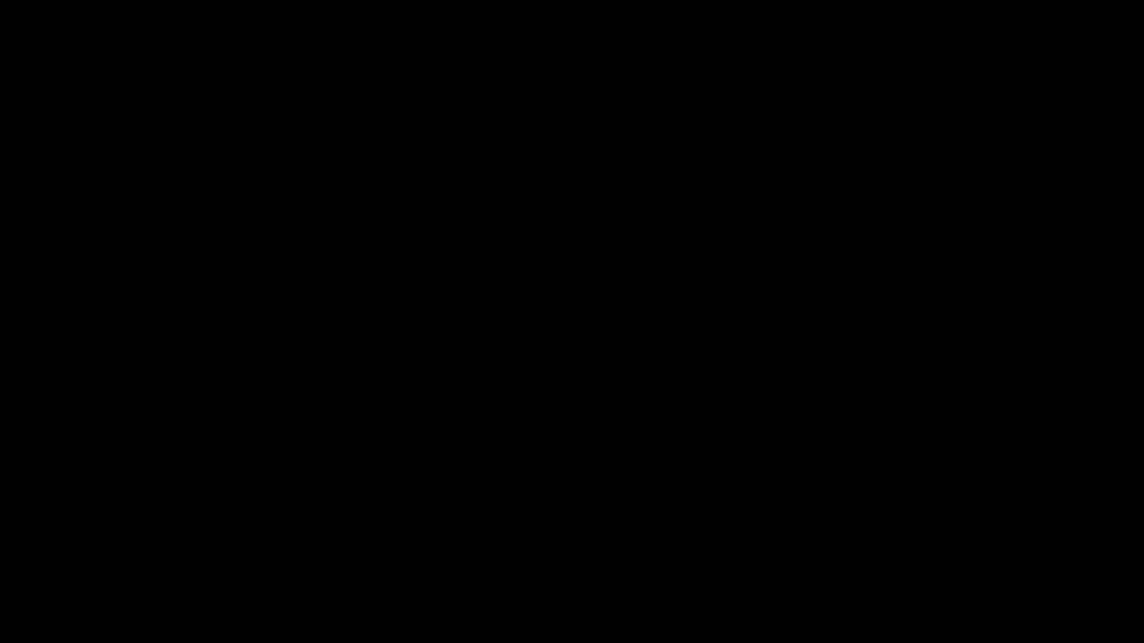
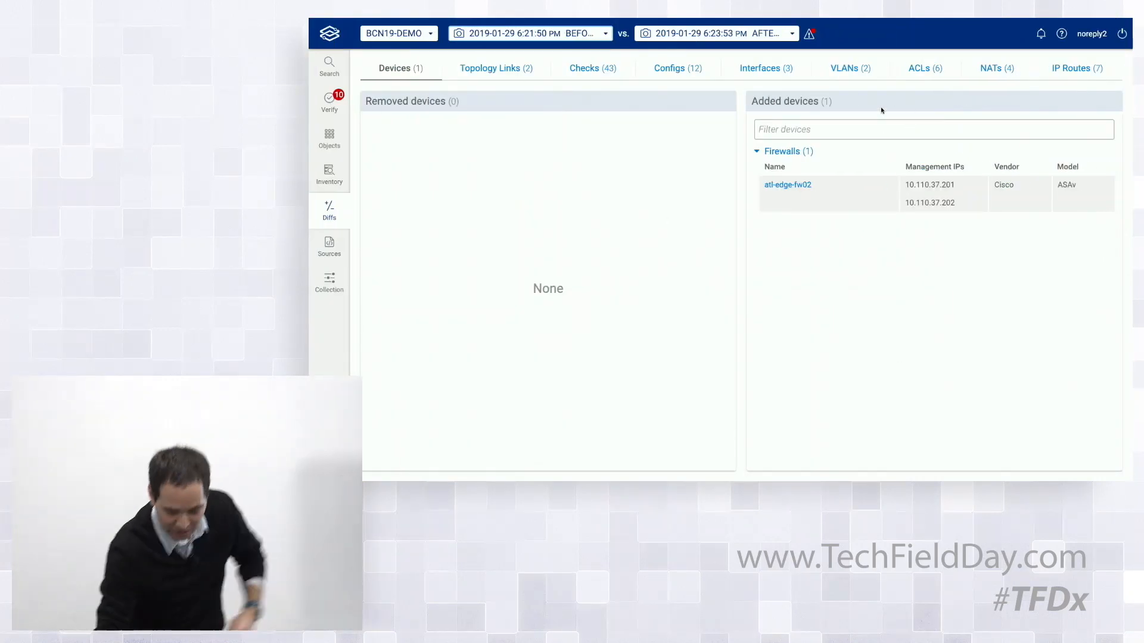
Check the snapshot choices on both sides of the comparison without changing them
click(578, 37)
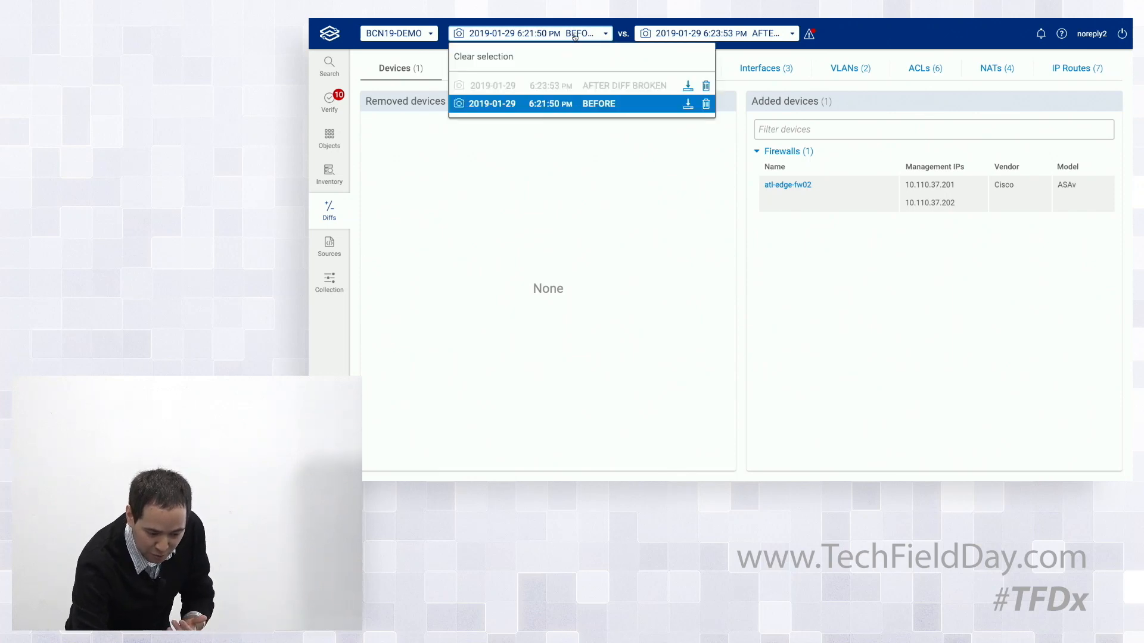
click(695, 37)
click(541, 270)
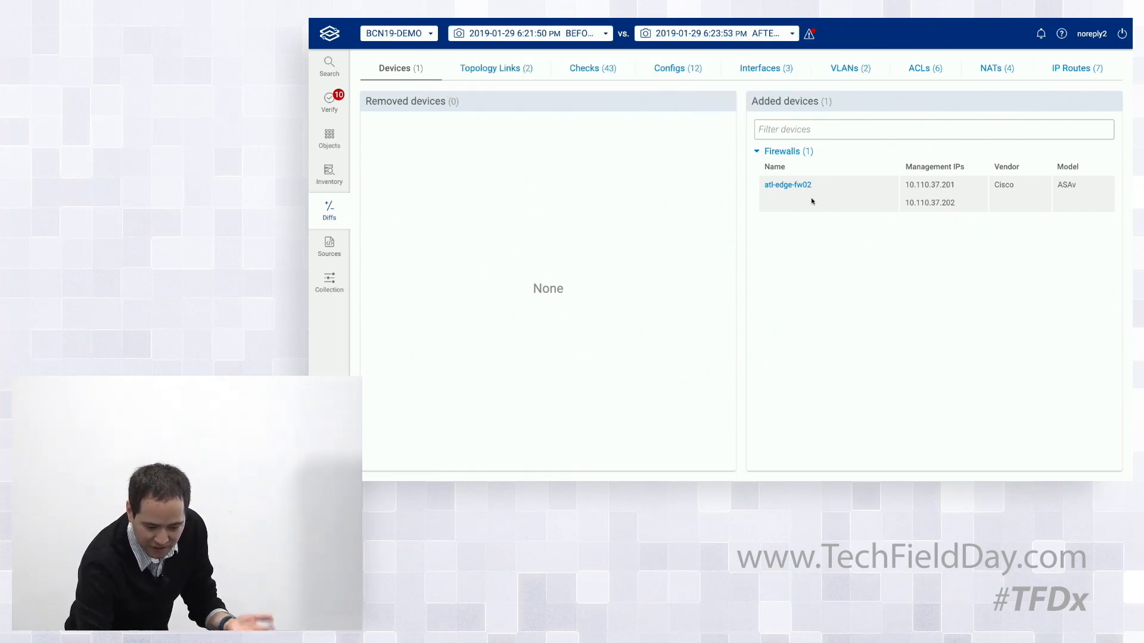
Review the topology link differences and open the configuration diff of router sjc-dc12-acc110
click(508, 71)
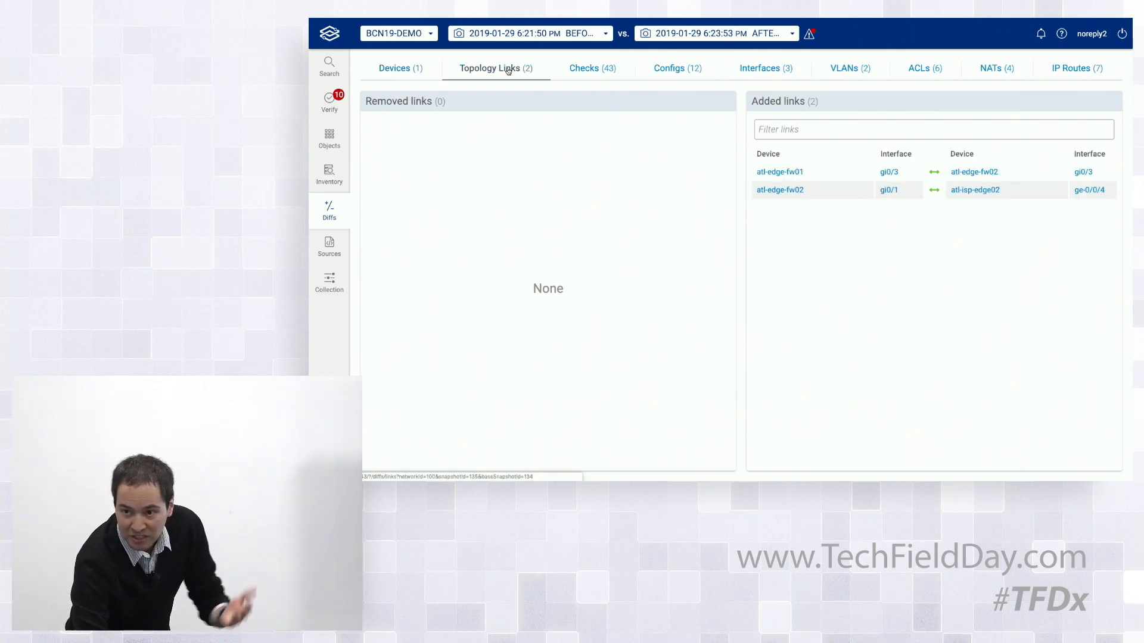
click(682, 70)
click(451, 248)
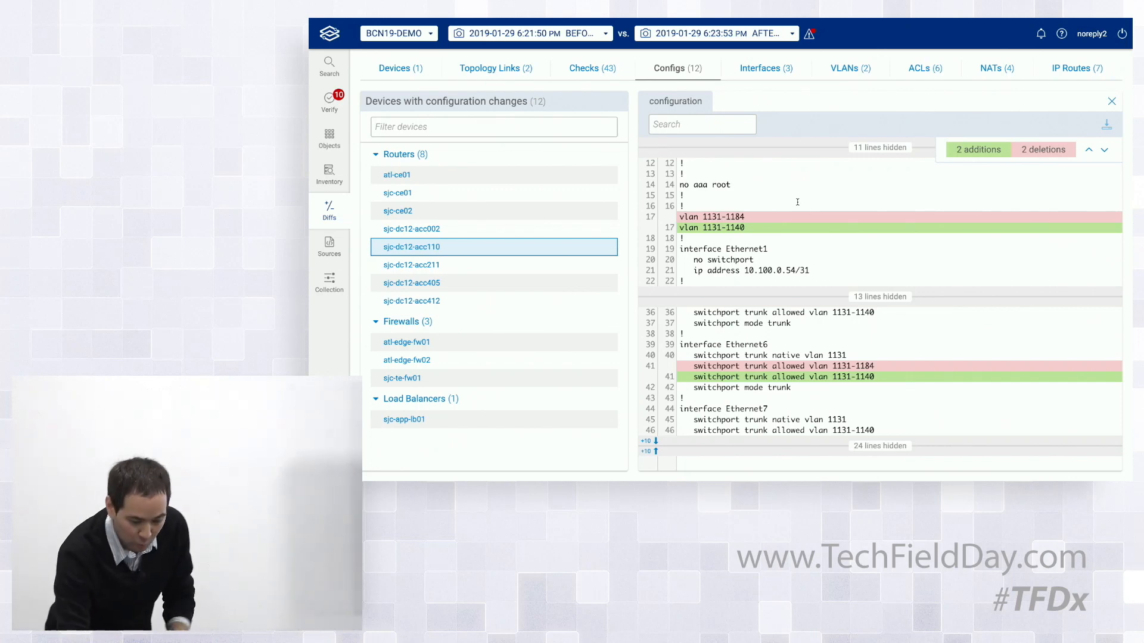
Show the IP route changes of sjc-dc12-dist07 and highlight the removed 10.117.190.0/24 and added 10.117.196.0/24 destinations
click(1077, 68)
click(427, 261)
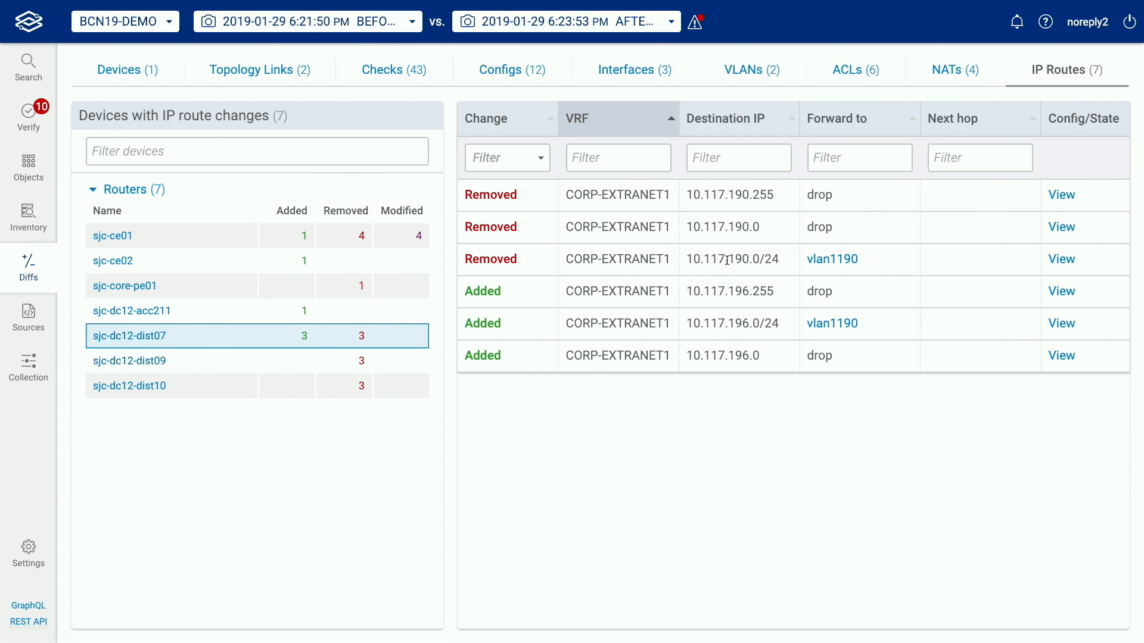
double_click(478, 261)
click(687, 264)
drag(686, 264, 783, 260)
click(784, 260)
drag(685, 324, 776, 324)
click(776, 324)
Compare the modified 10.117.181.0/24 route on sjc-ce01 before and after, highlight both next hops, and close the comparison
click(125, 239)
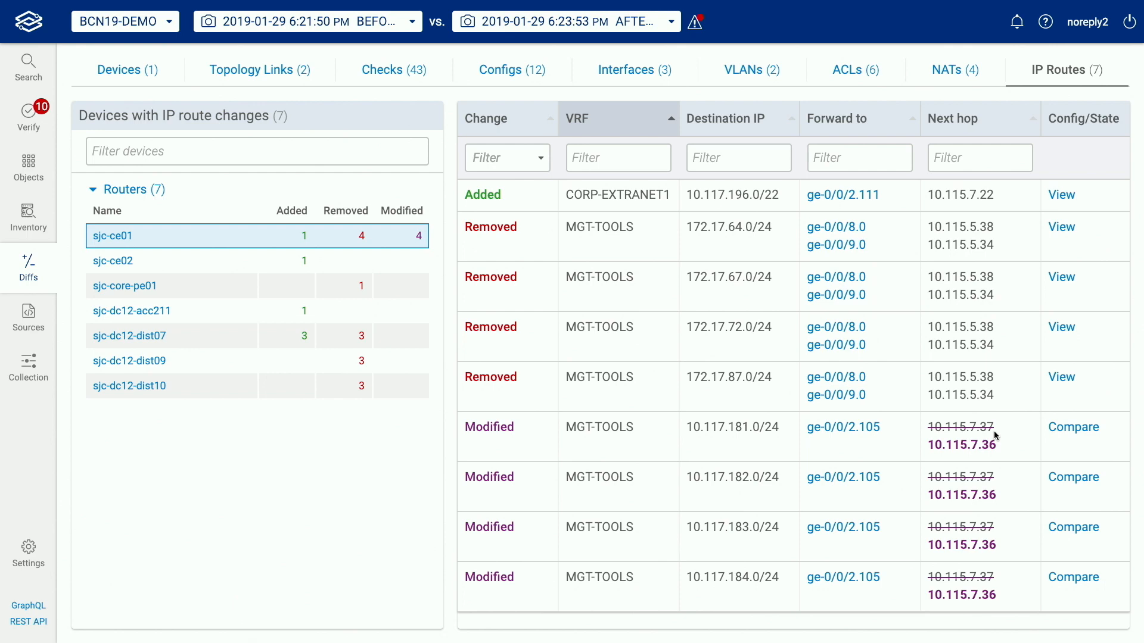
click(1070, 428)
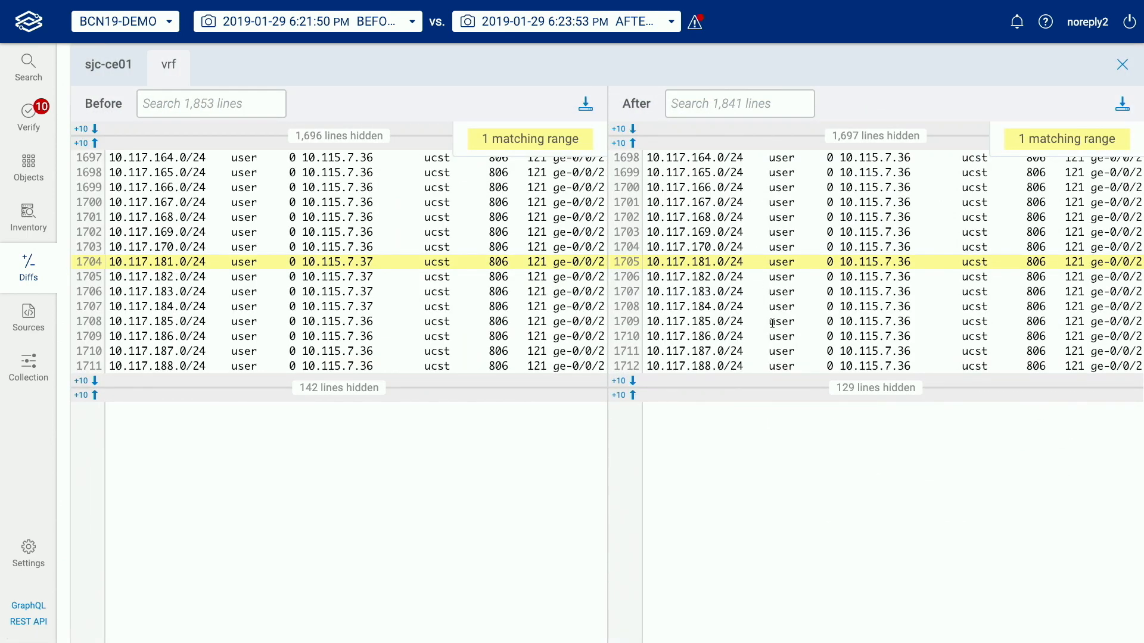
drag(348, 262, 374, 262)
drag(885, 262, 910, 263)
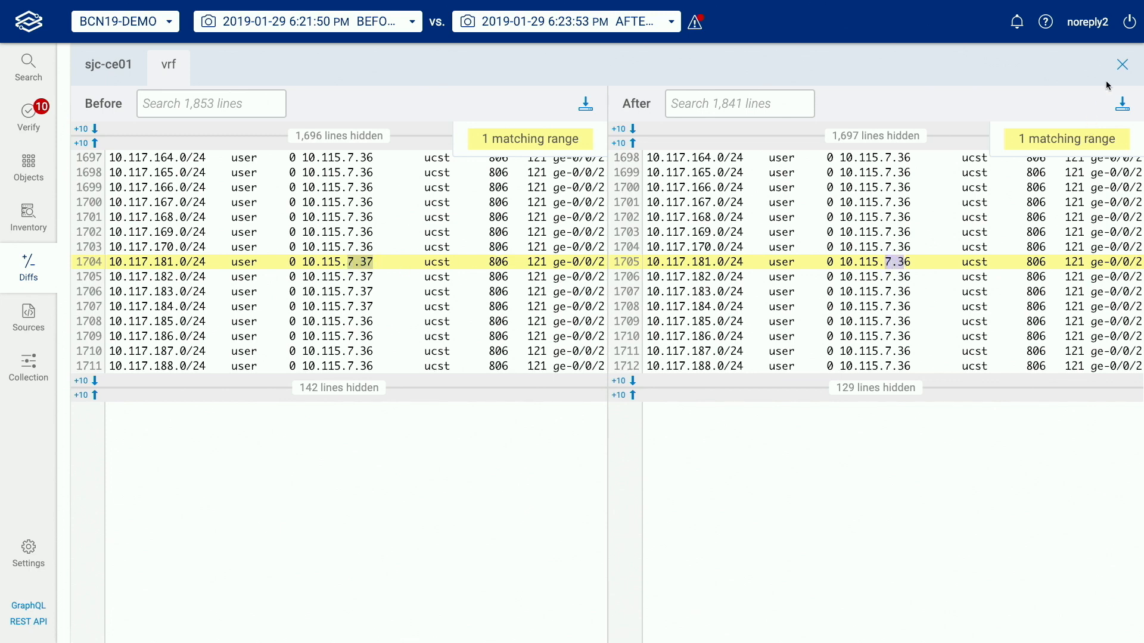
click(1124, 67)
Filter sjc-ce01's route changes by VRF "corp" and follow the added route's interface ge-0/0/2.111 to its parent interface ge-0/0/2
click(613, 159)
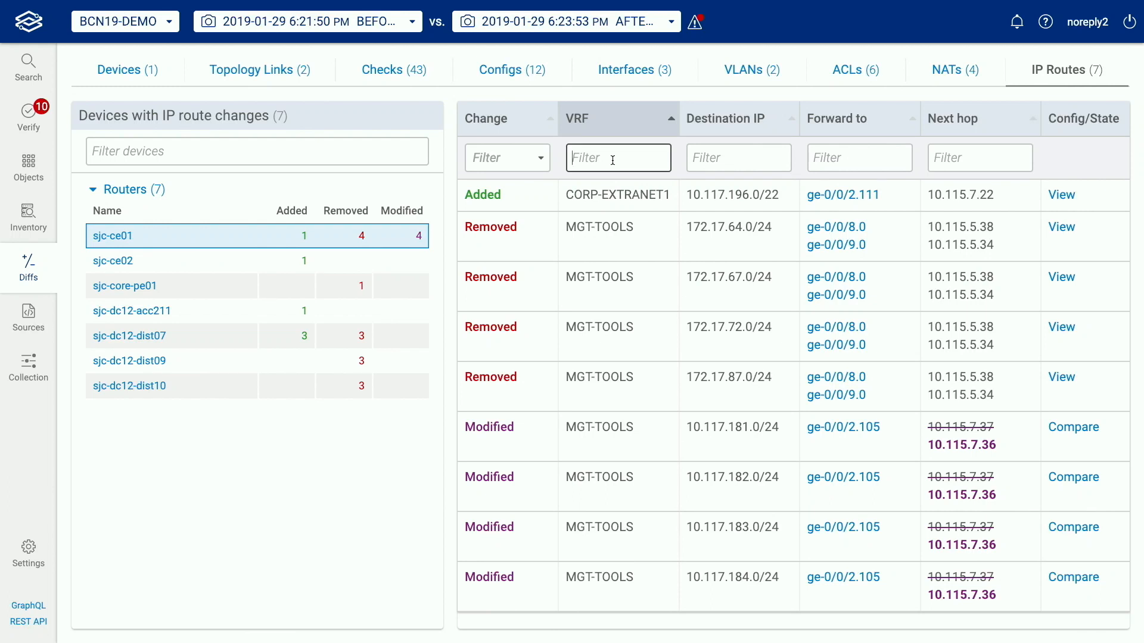
text(corp)
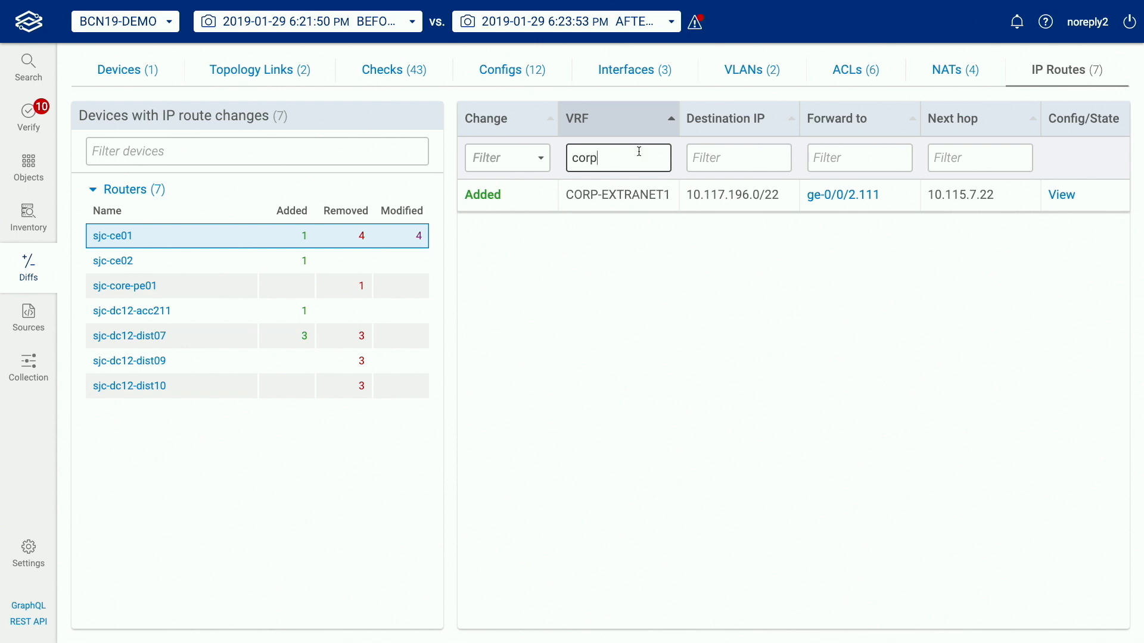
drag(751, 195, 774, 193)
click(838, 197)
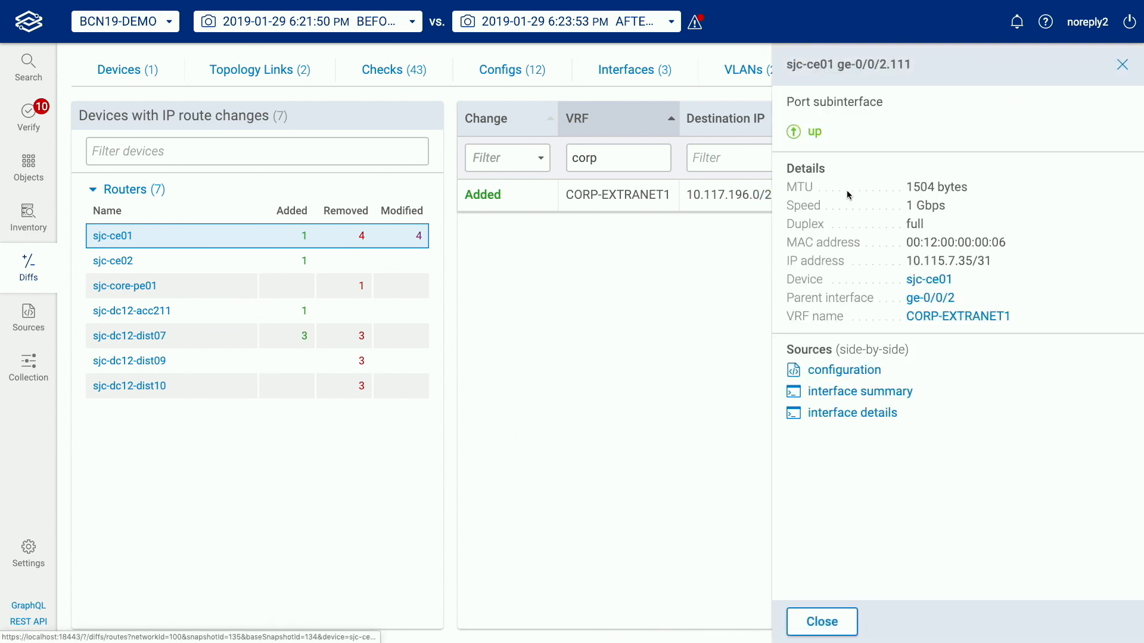
click(919, 299)
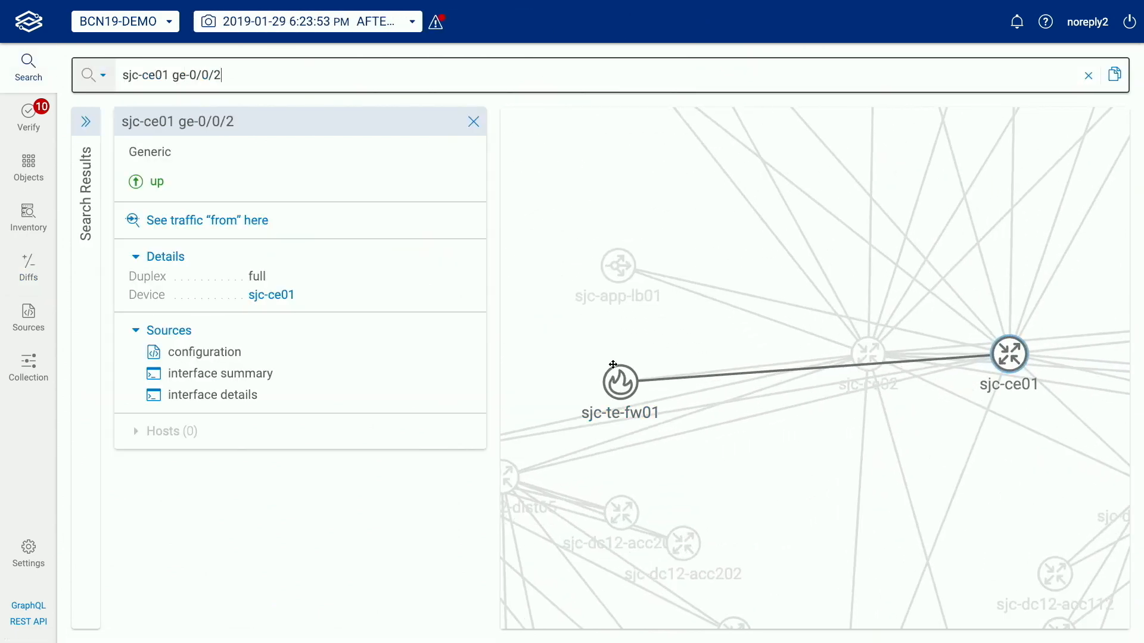